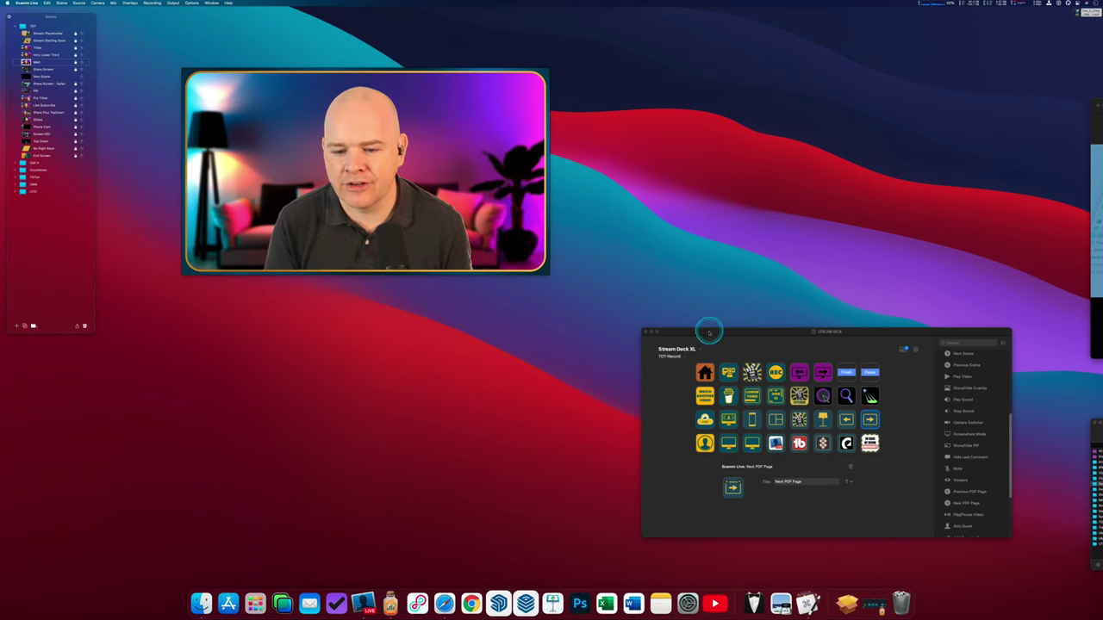
# Move the Stream Deck editor window to the middle of the screen
pyautogui.moveTo(706, 332); pyautogui.dragTo(509, 307)
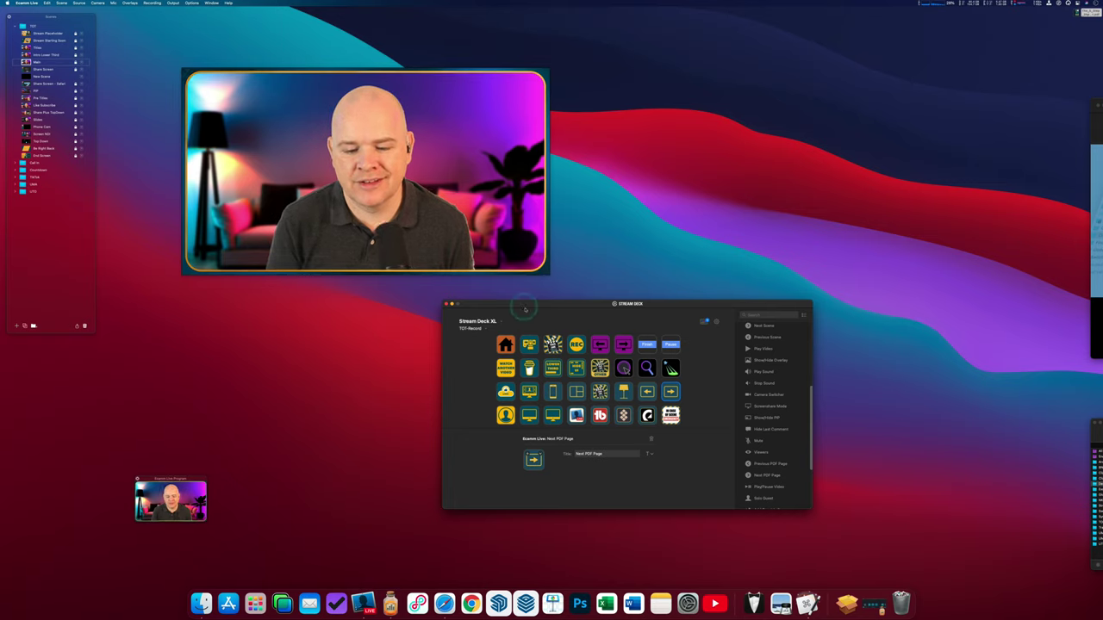
pyautogui.click(733, 352)
pyautogui.scroll(5, 733, 353)
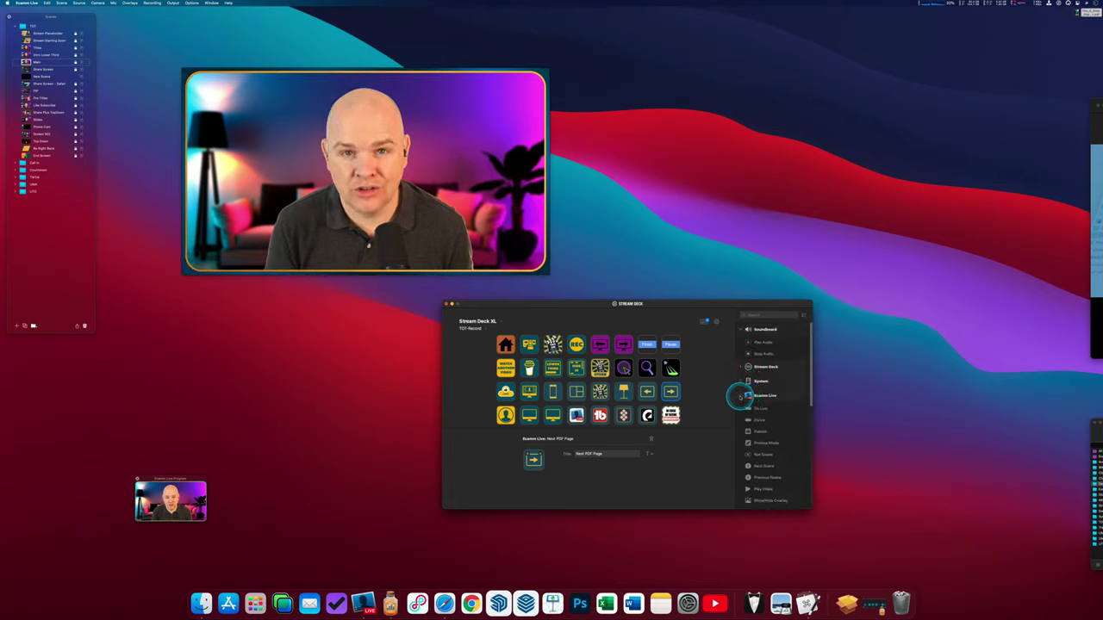
# Expand Ecamm Live's actions down to the PDF Page actions, then switch Ecamm to New Scene
pyautogui.click(740, 395)
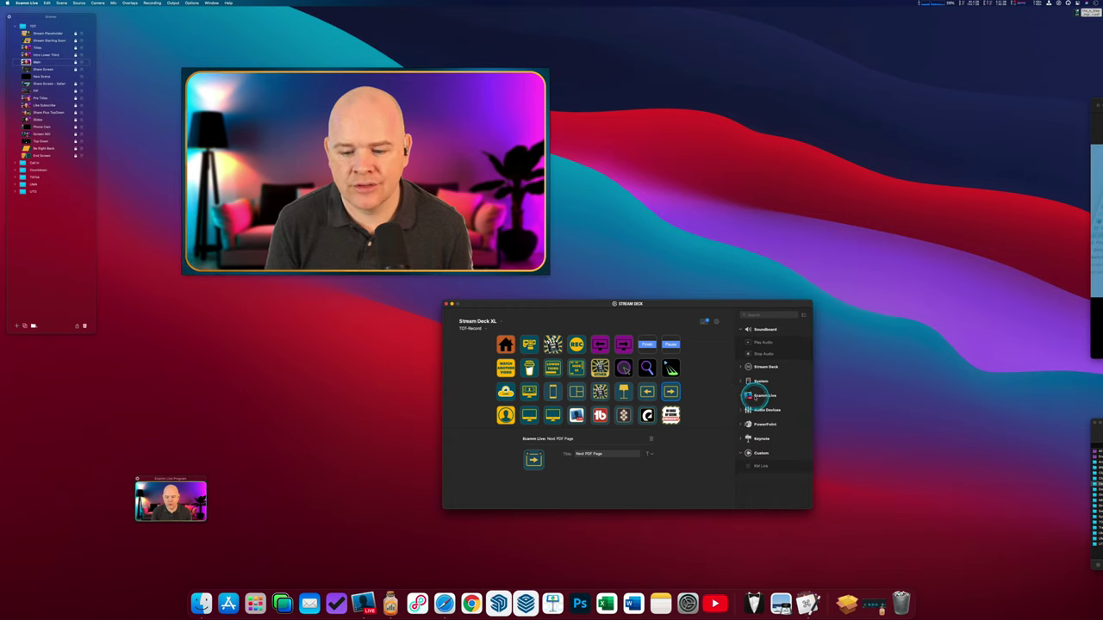
pyautogui.click(760, 398)
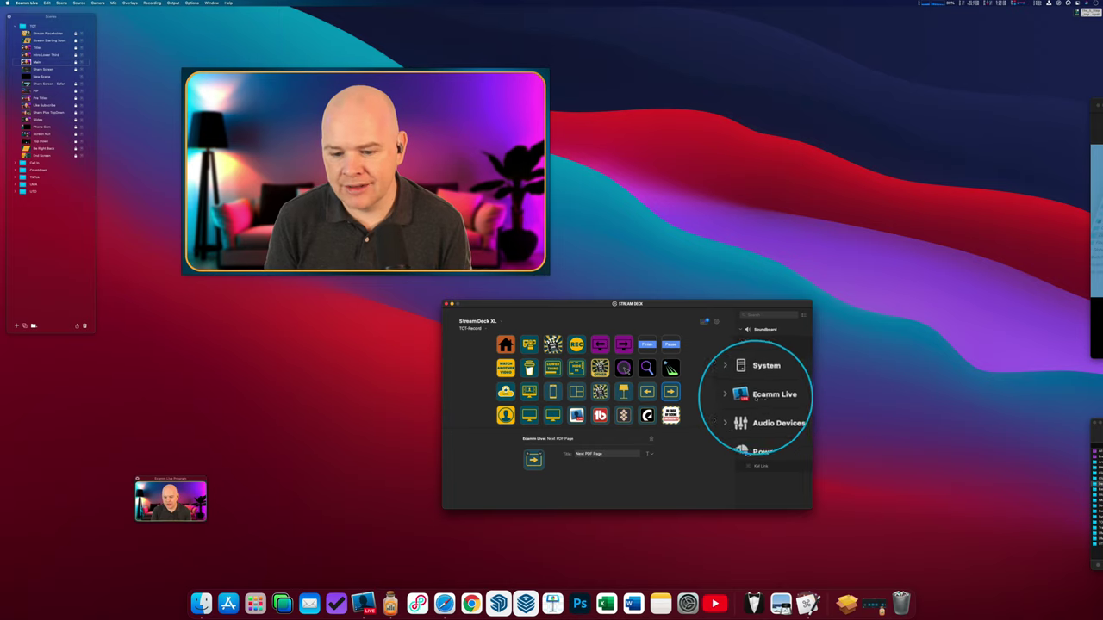
pyautogui.click(740, 395)
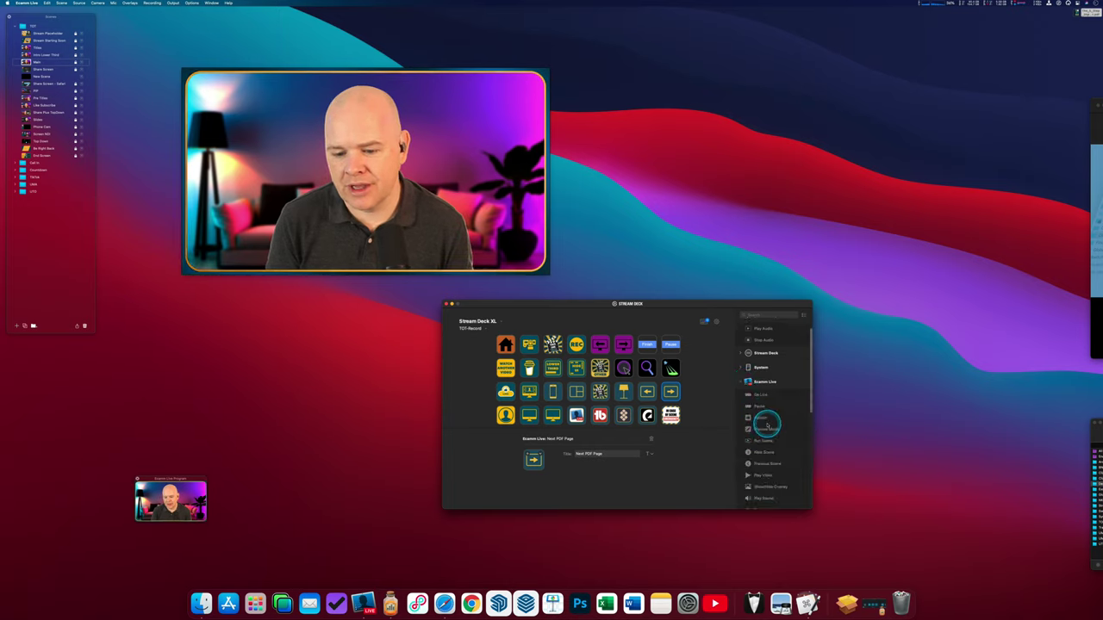
pyautogui.scroll(-4, 767, 423)
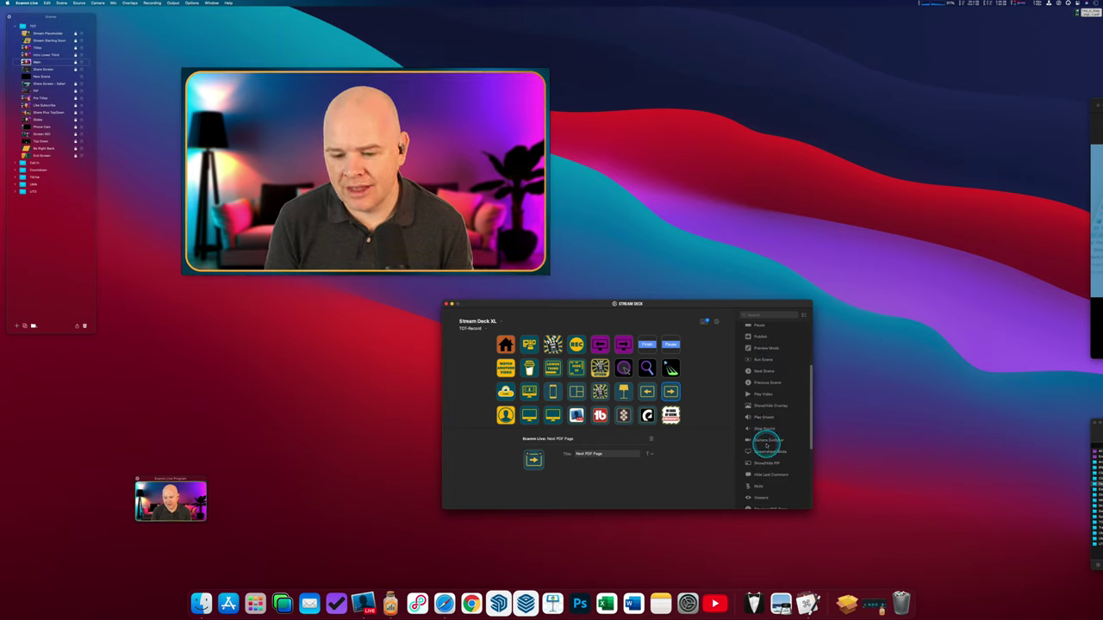
pyautogui.scroll(-2, 766, 445)
pyautogui.scroll(-2, 765, 461)
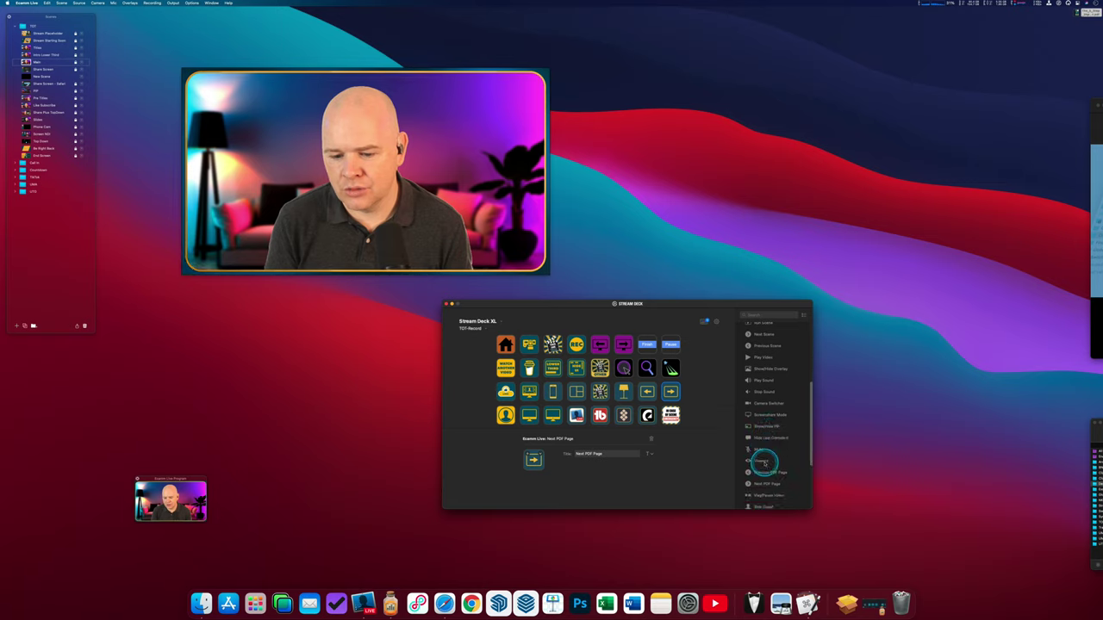
pyautogui.click(26, 76)
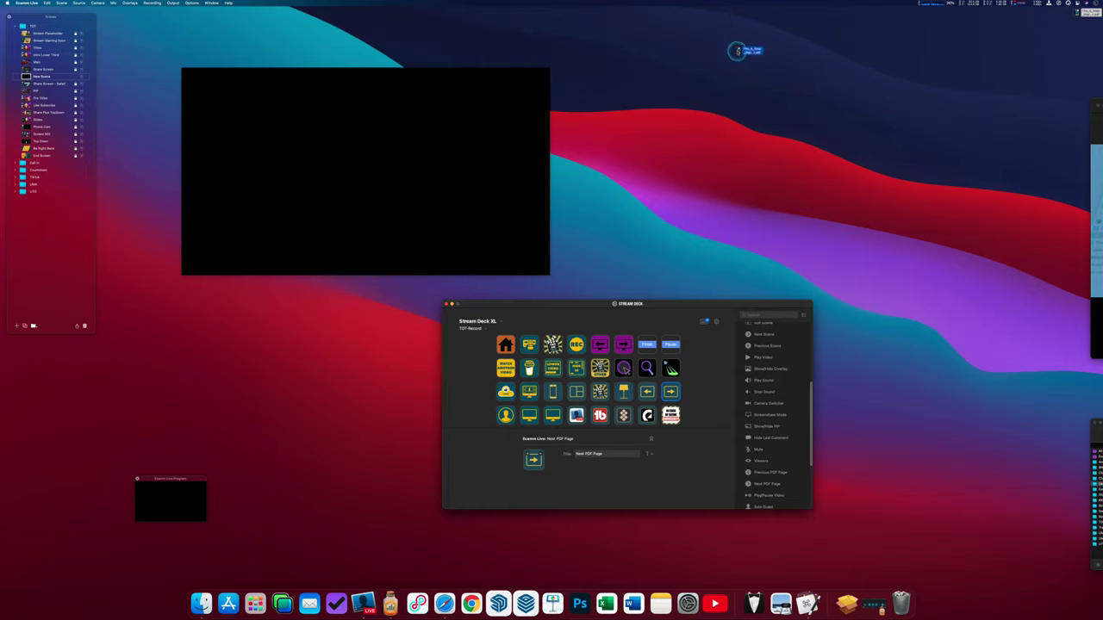
# Flip the book PDF forward and back with Right/Left Arrow, then return to the Main scene
pyautogui.moveTo(433, 96)
pyautogui.click(363, 175)
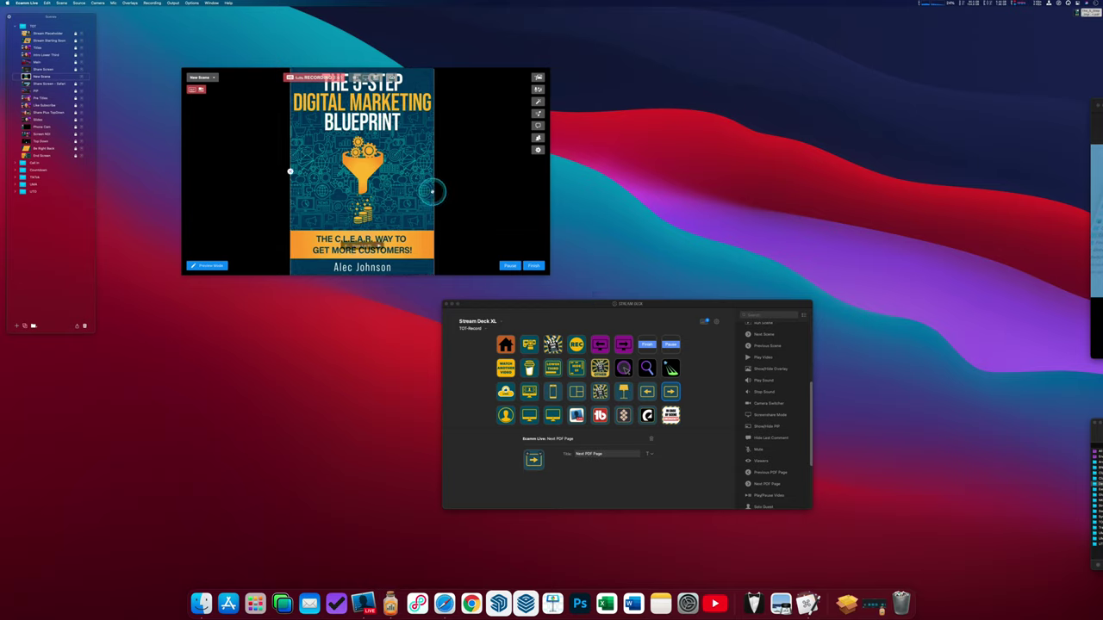
pyautogui.press('Right')
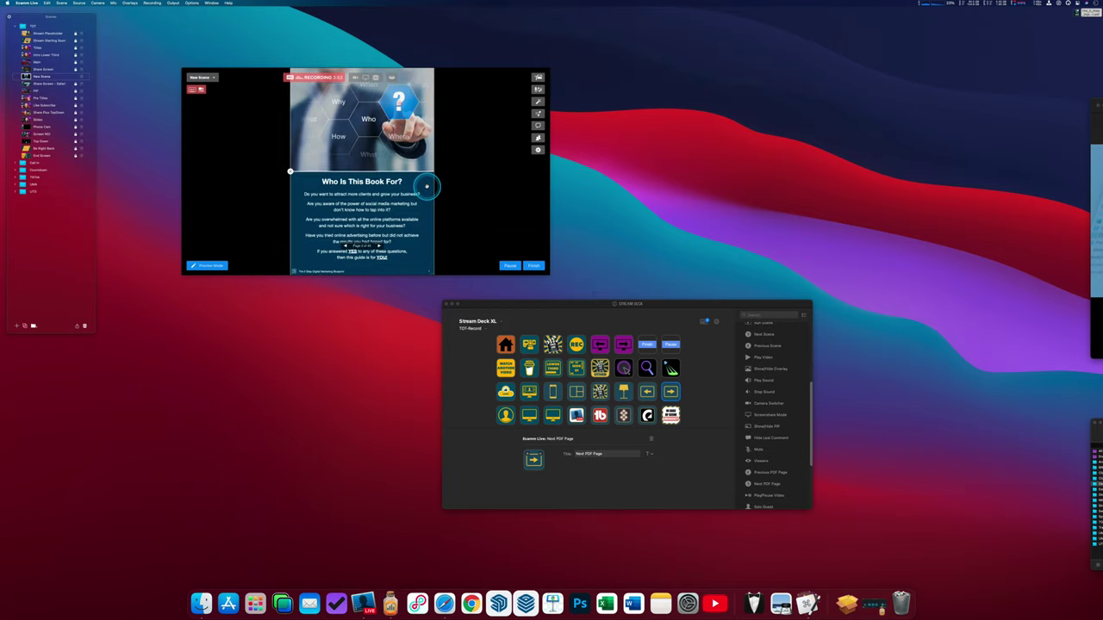
pyautogui.press('Right')
pyautogui.press('Left')
pyautogui.press('Left')
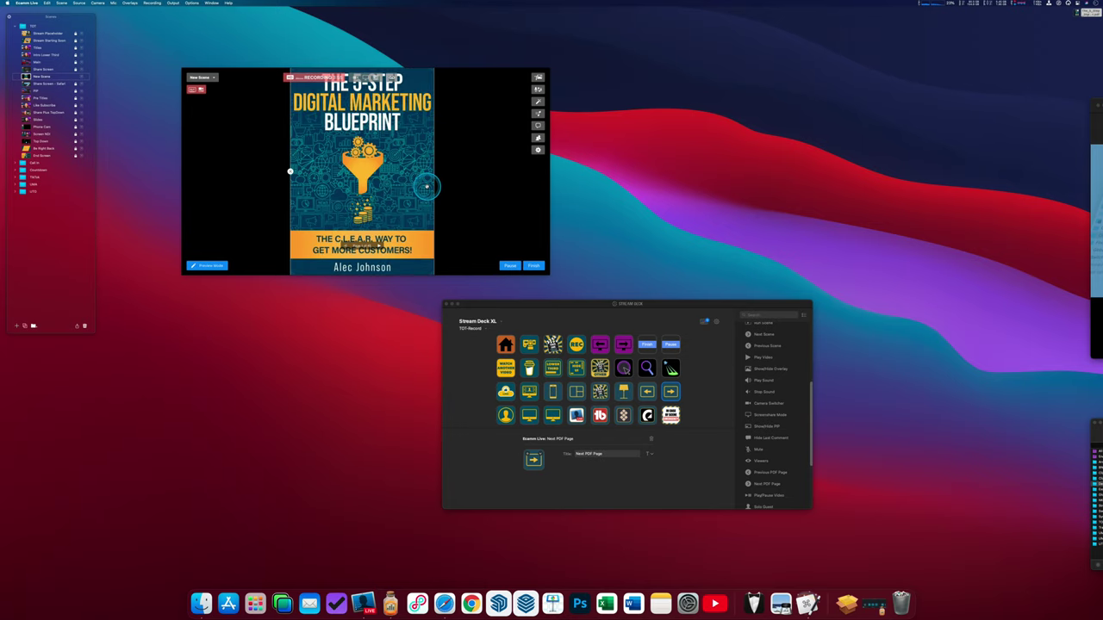
pyautogui.press('Right')
pyautogui.press('Right')
pyautogui.press('Left')
pyautogui.press('Left')
pyautogui.press('super+1')
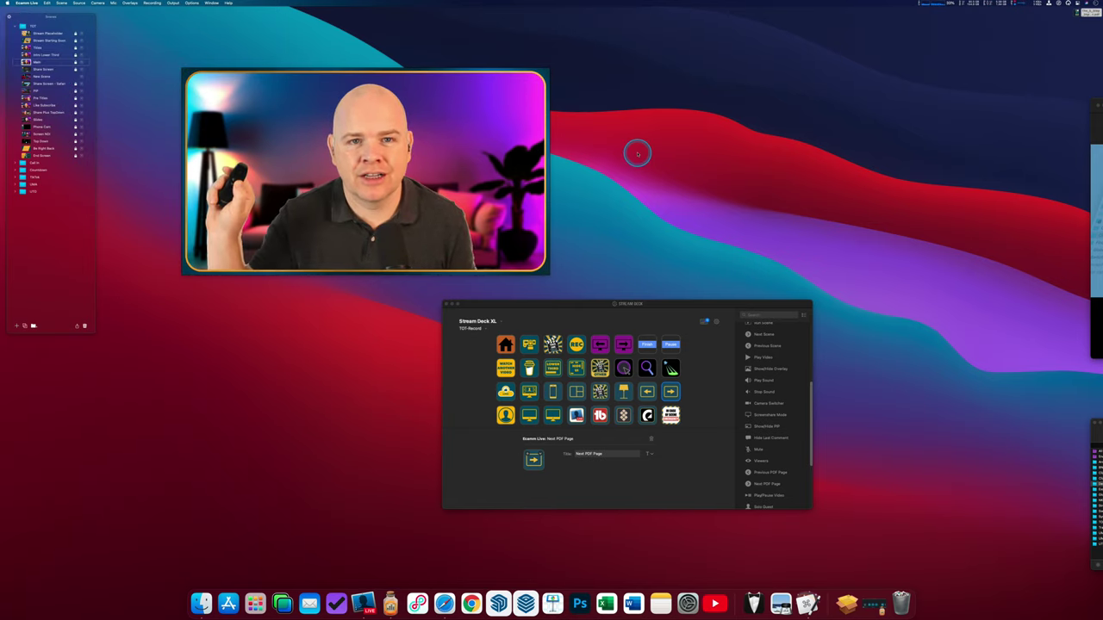
# Toggle between the Share Screen and Main camera scenes with the ctrl+6 and ctrl+5 keys
pyautogui.hotkey('ctrl', '6')
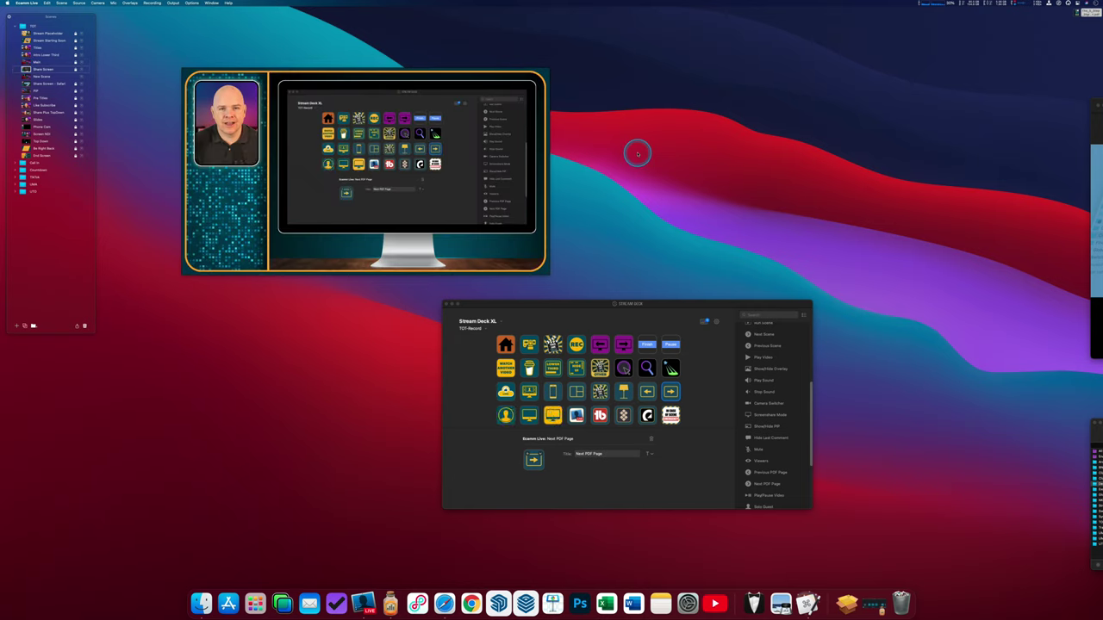
pyautogui.hotkey('ctrl', '5')
pyautogui.hotkey('ctrl', '6')
pyautogui.hotkey('ctrl', '5')
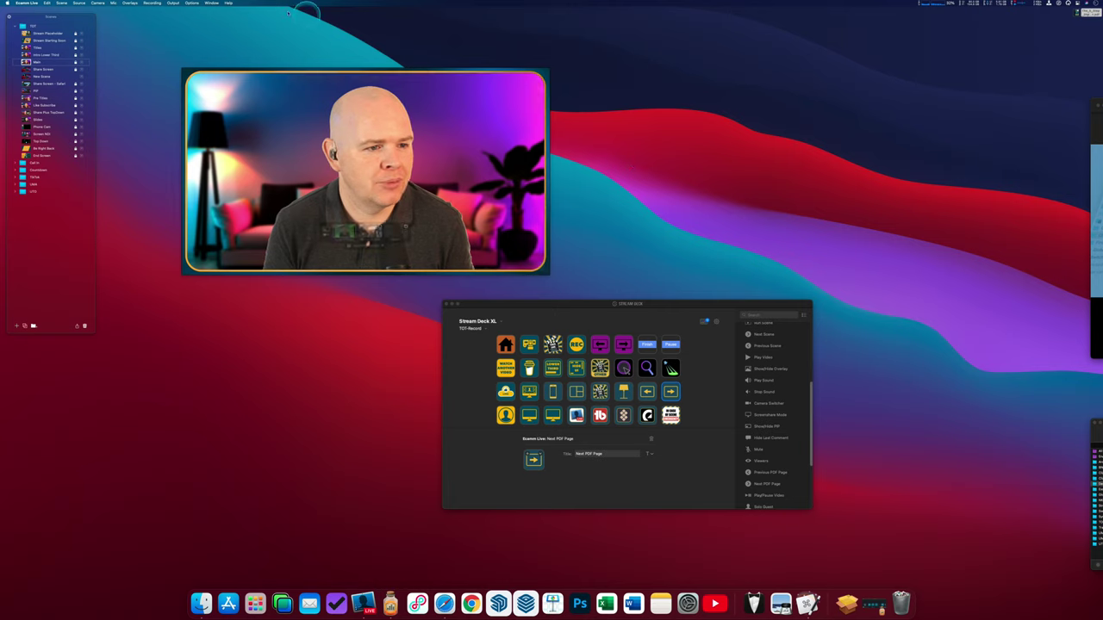
# Pick the PDF, Safari share and PDF scenes from the Scenes list, ending on the monitor screen-share scene
pyautogui.click(26, 77)
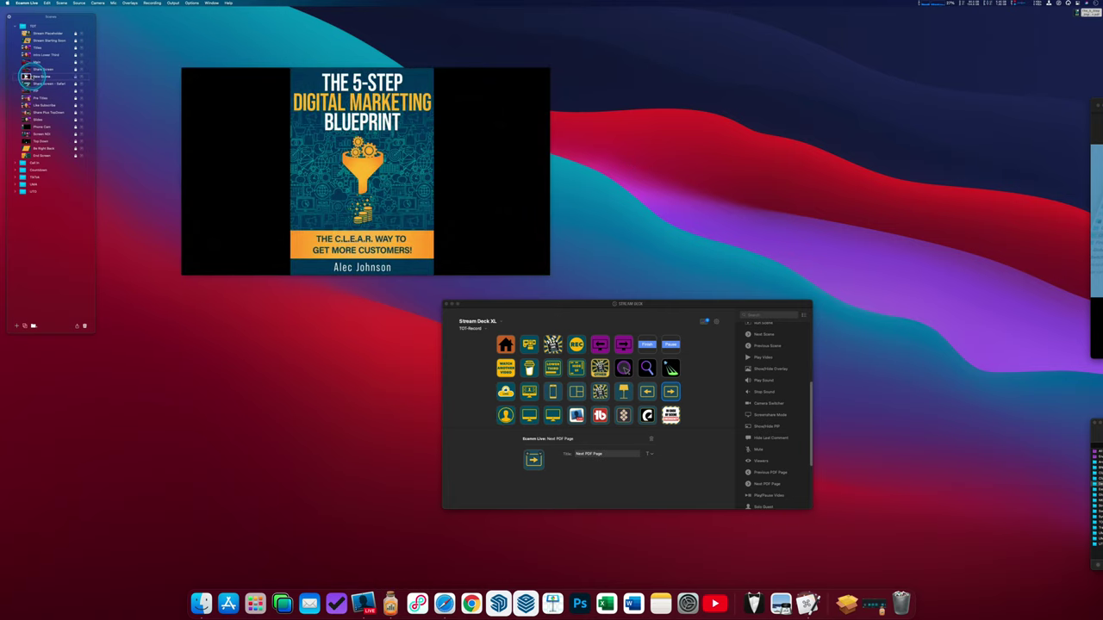
pyautogui.click(27, 83)
pyautogui.click(26, 77)
pyautogui.click(27, 69)
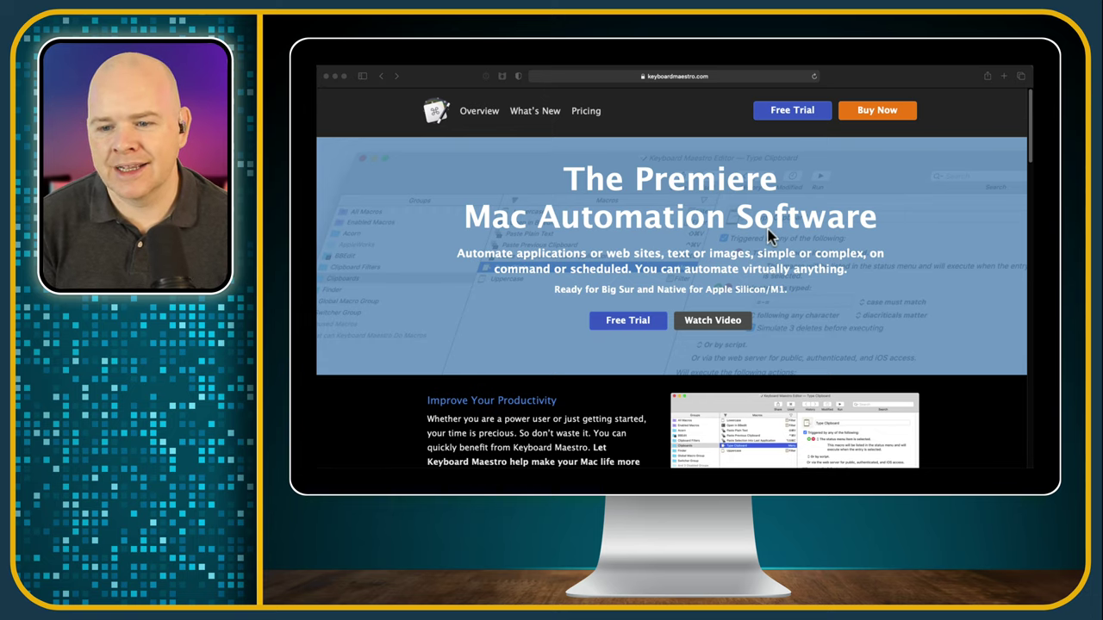
pyautogui.scroll(-3, 768, 229)
pyautogui.scroll(2, 770, 224)
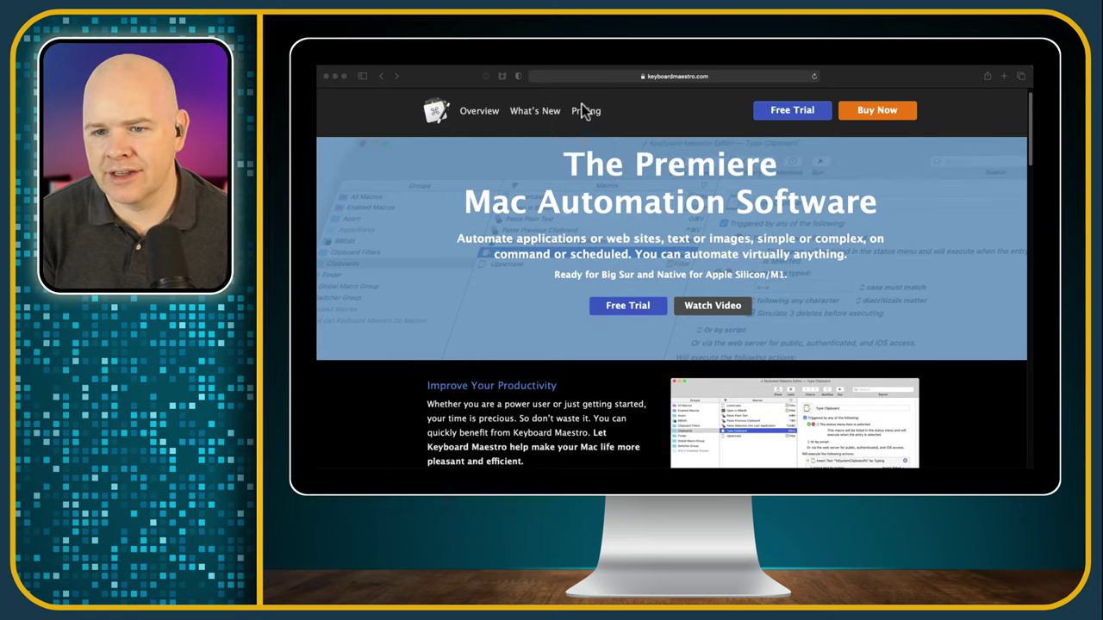
pyautogui.click(586, 110)
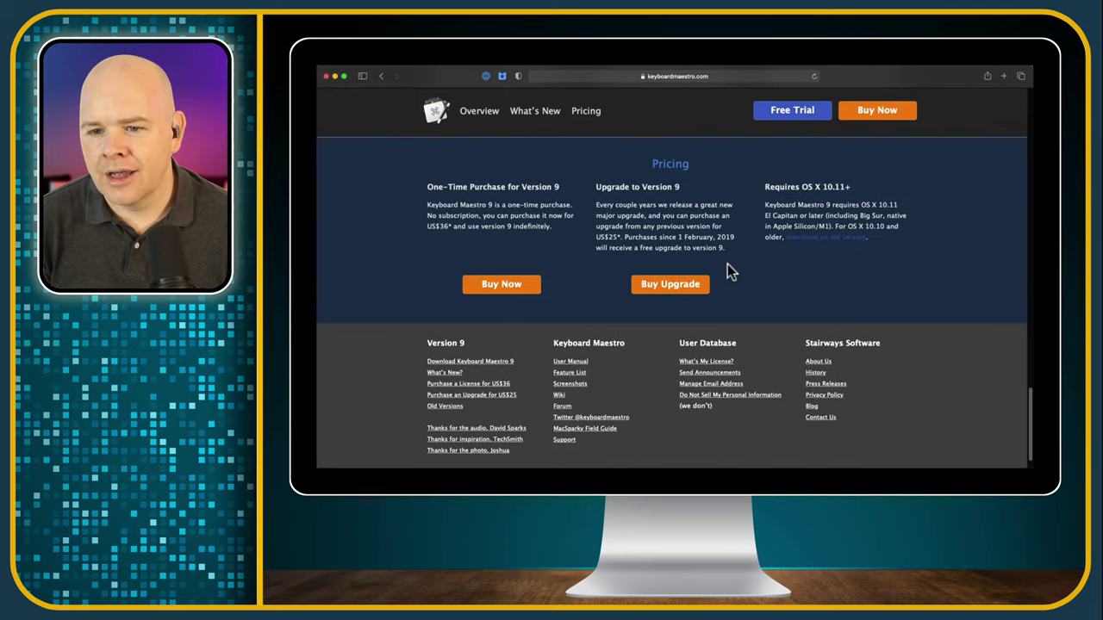
pyautogui.scroll(15, 688, 255)
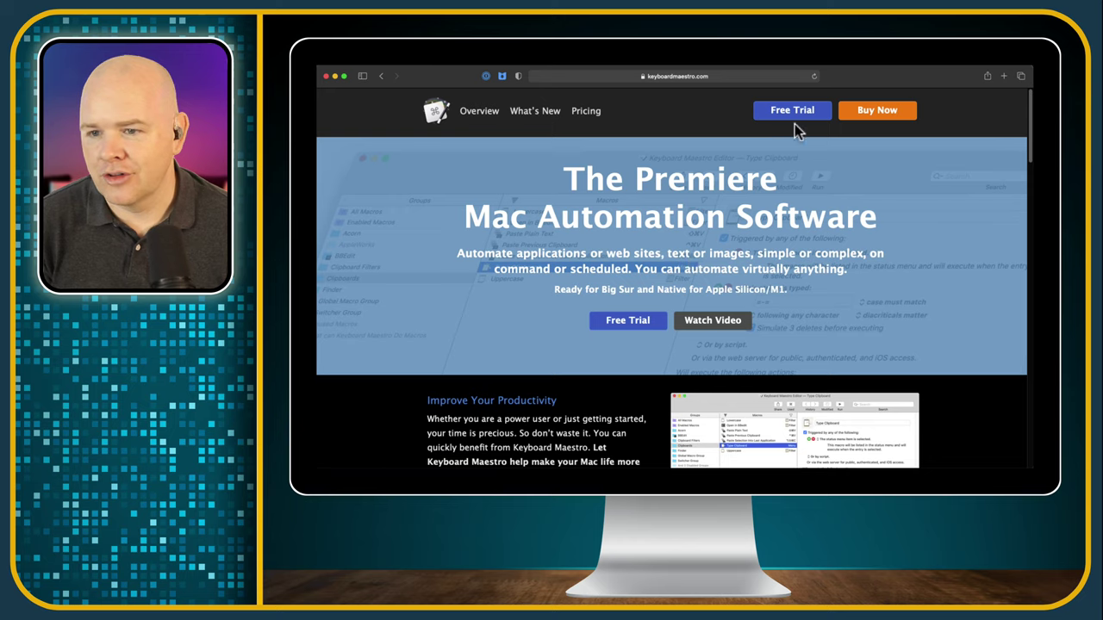
pyautogui.click(866, 118)
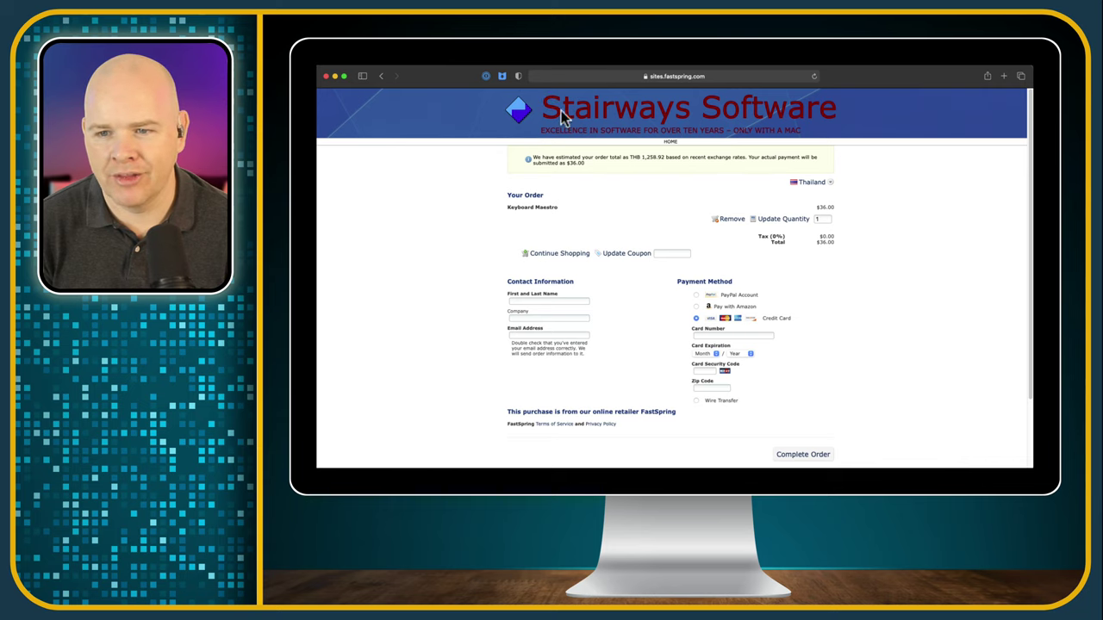
pyautogui.click(376, 76)
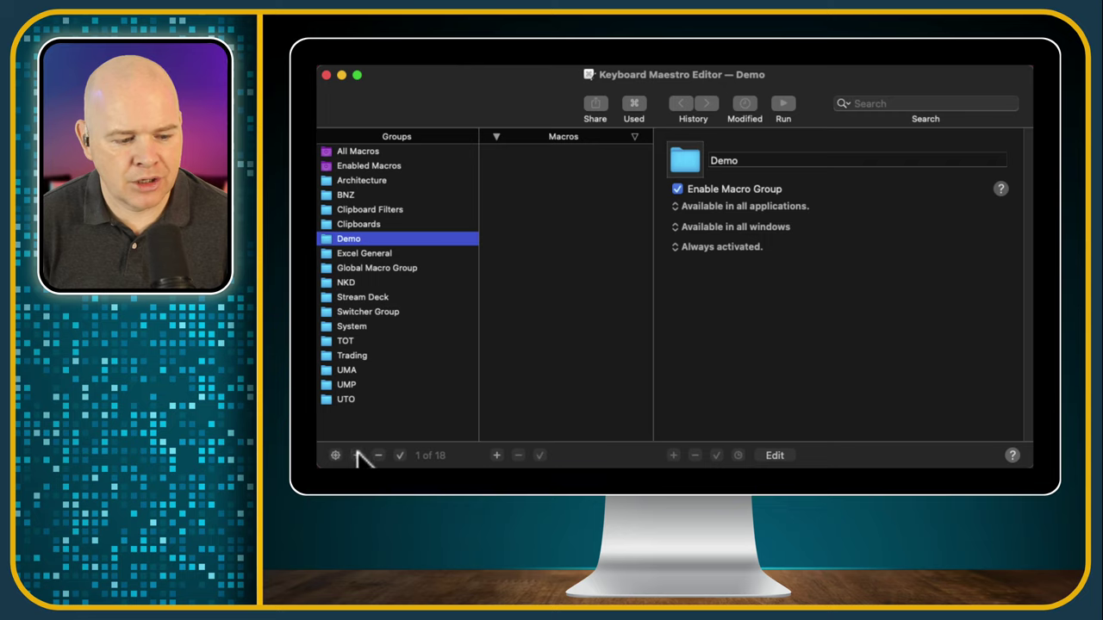
# Add a new macro group named 'Ecamm Demo'
pyautogui.click(357, 455)
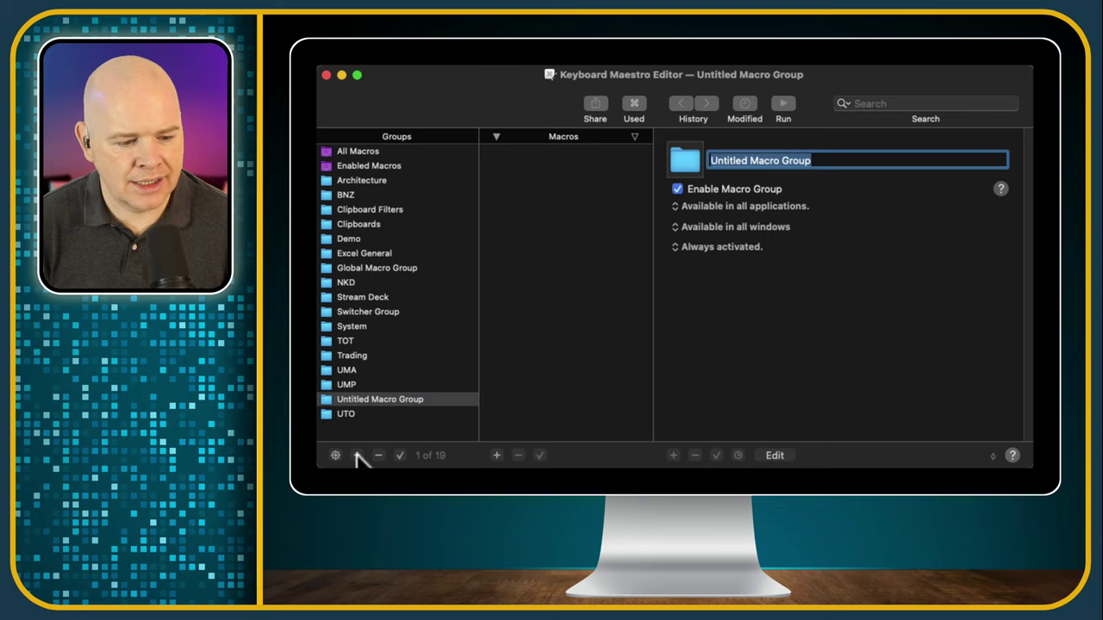
pyautogui.write('E')
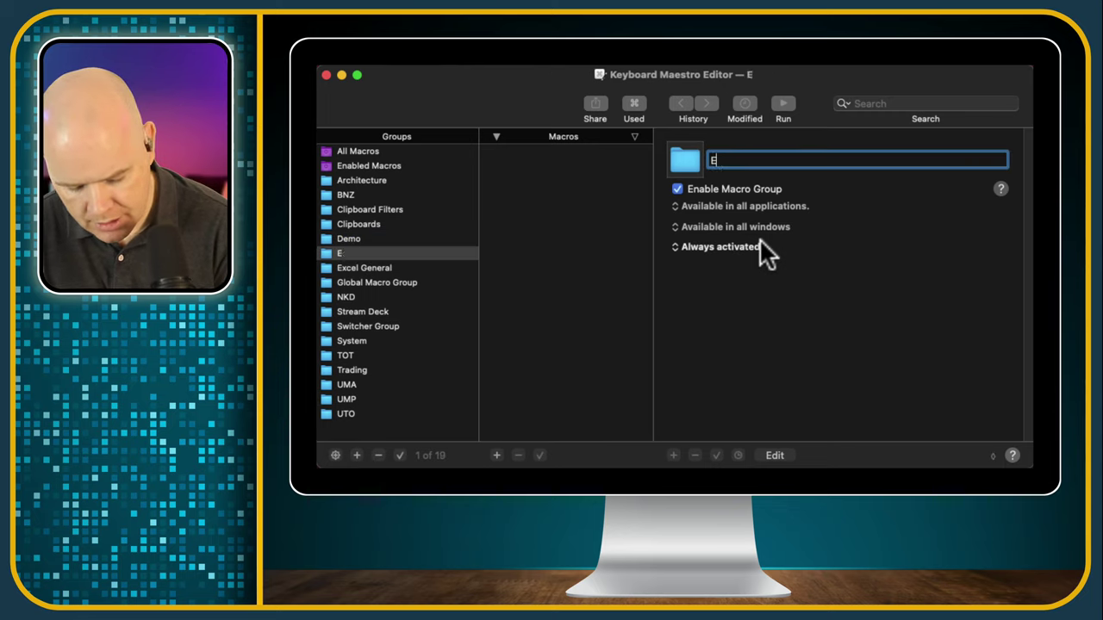
pyautogui.write('camm Demo')
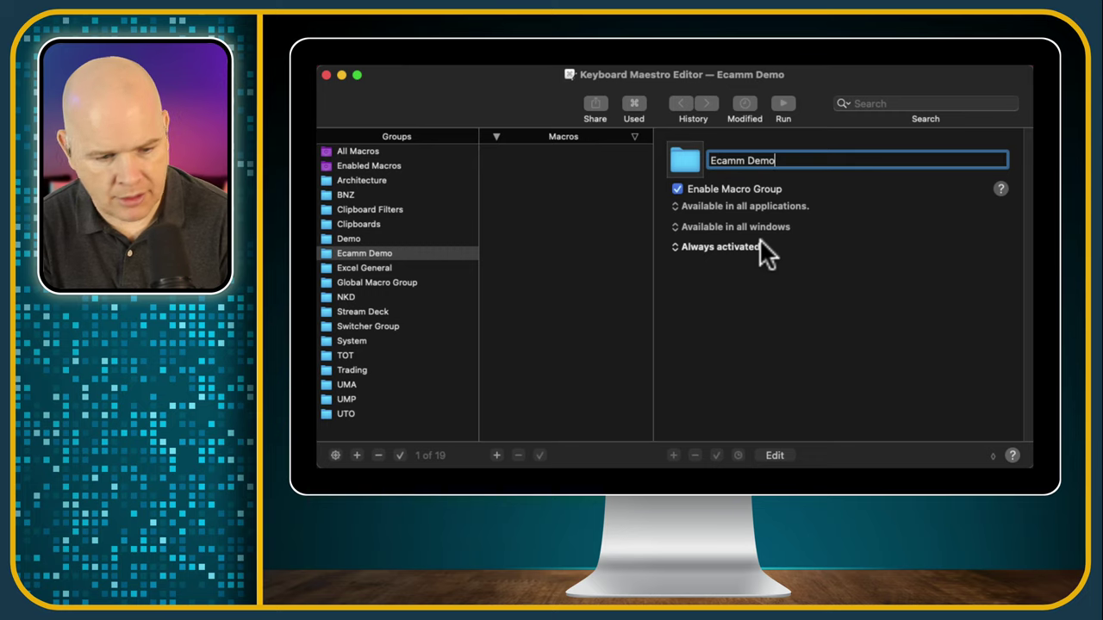
pyautogui.press('Return')
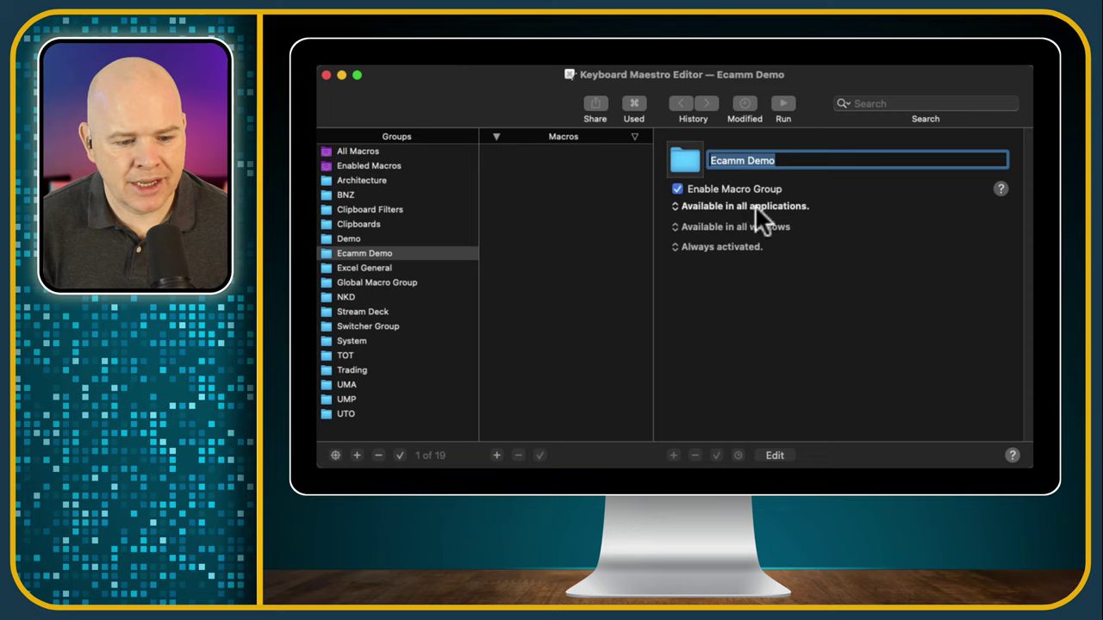
# Make the Ecamm Demo group available only in the Ecamm Live application
pyautogui.click(679, 207)
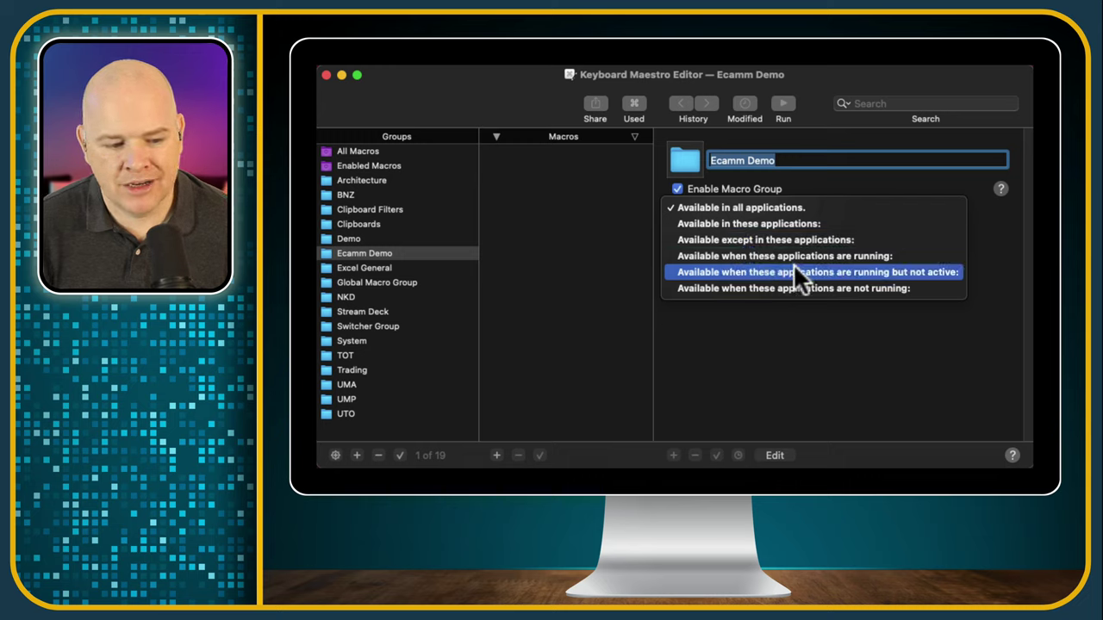
pyautogui.click(726, 224)
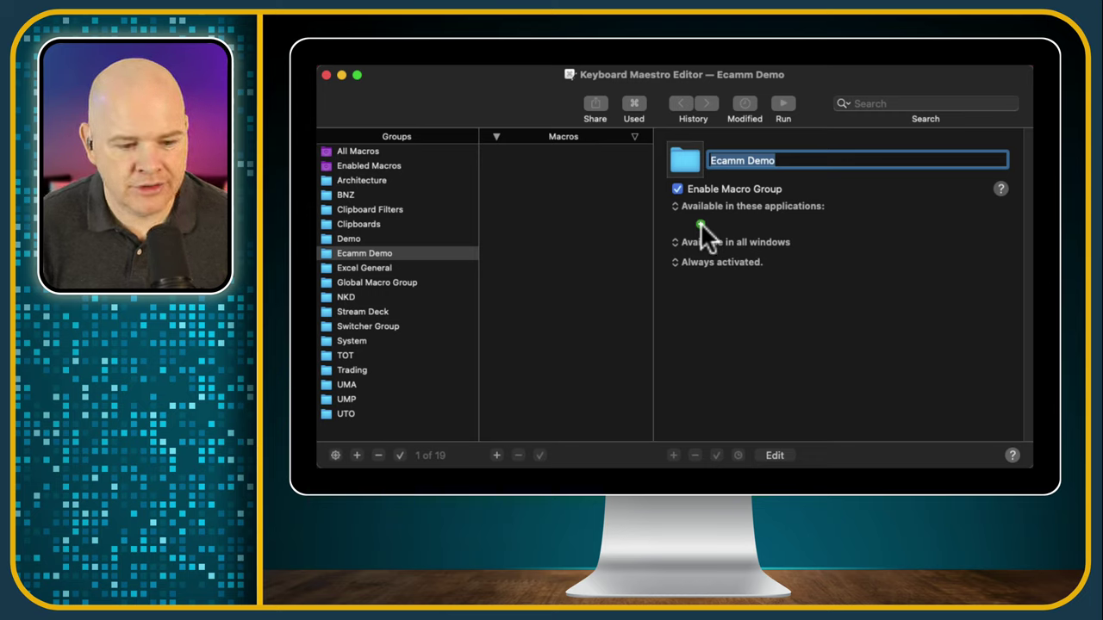
pyautogui.click(700, 224)
pyautogui.click(714, 210)
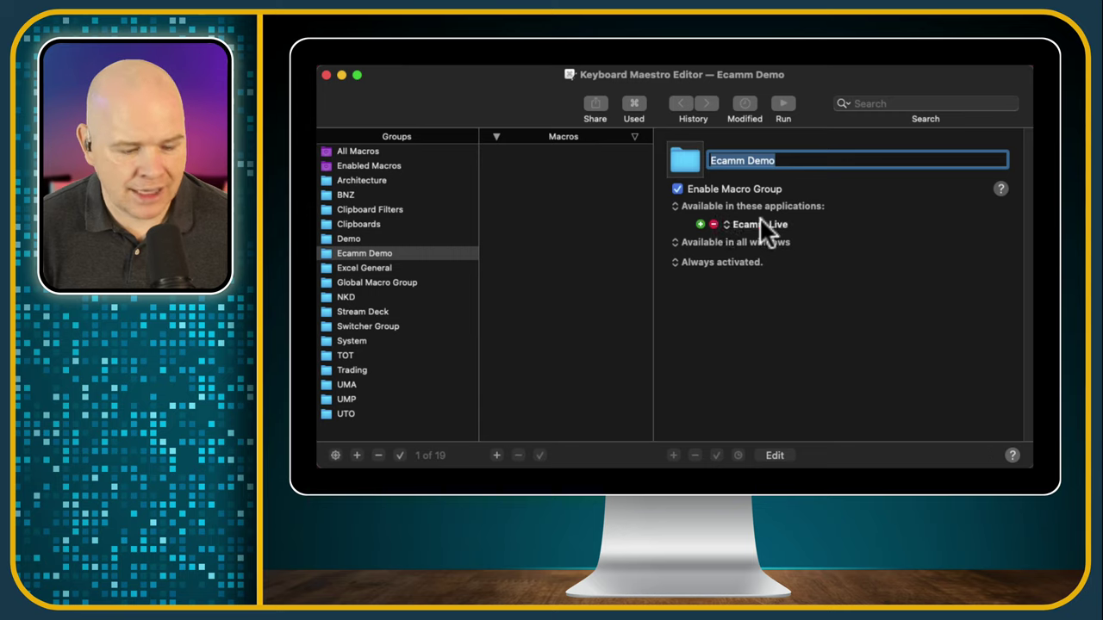
pyautogui.click(679, 244)
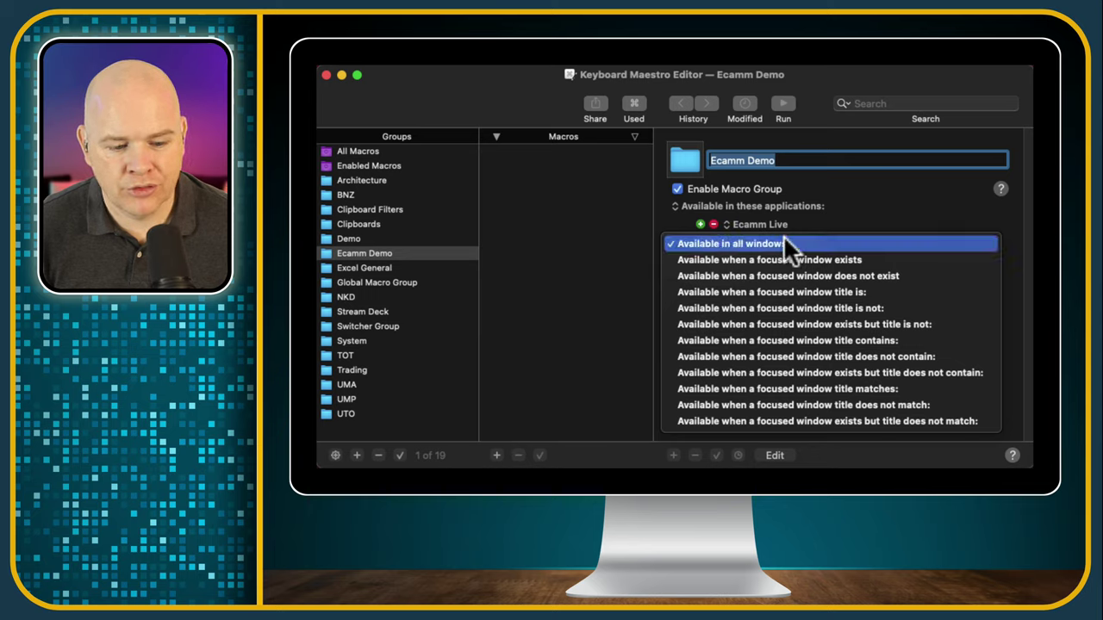
pyautogui.click(856, 212)
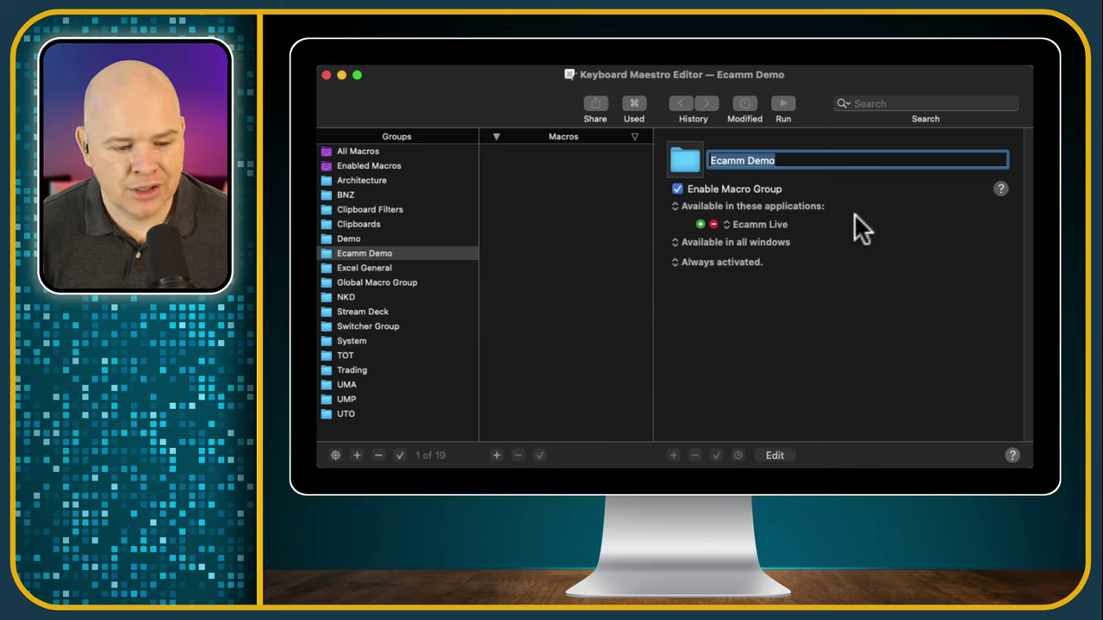
pyautogui.click(686, 264)
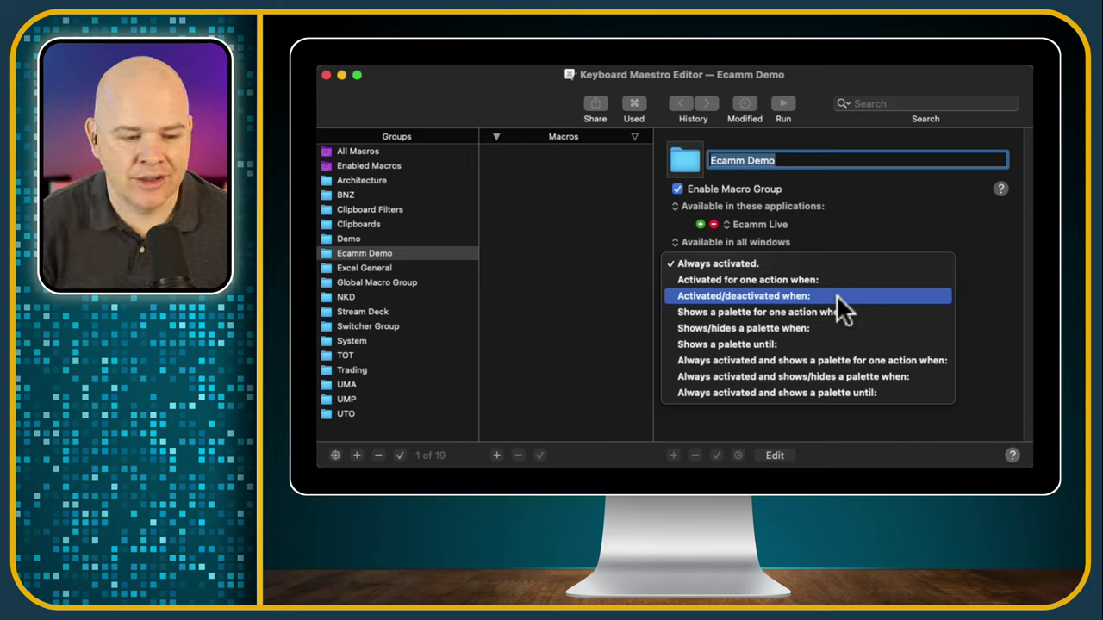
pyautogui.click(755, 263)
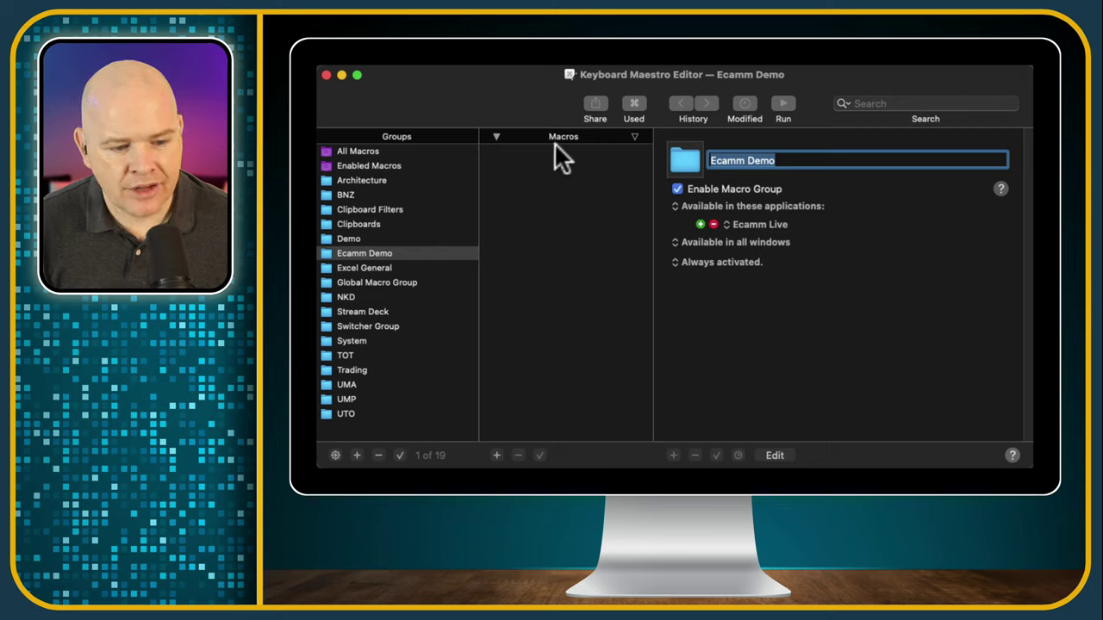
# Create a macro named 'PDF - Forward' inside the Ecamm Demo group
pyautogui.click(497, 455)
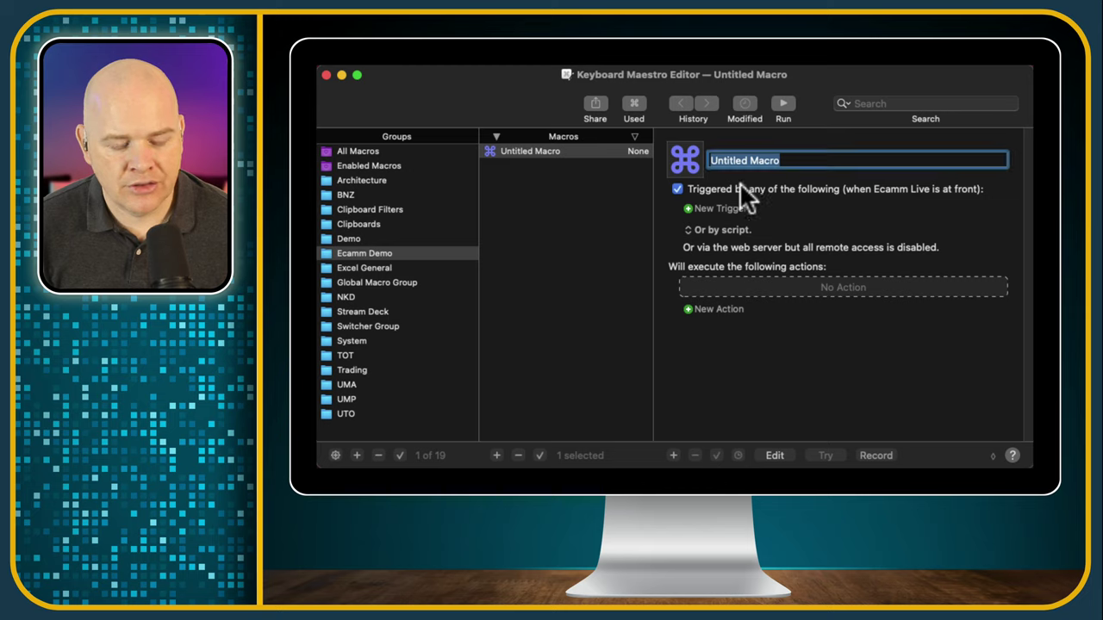
pyautogui.write('P')
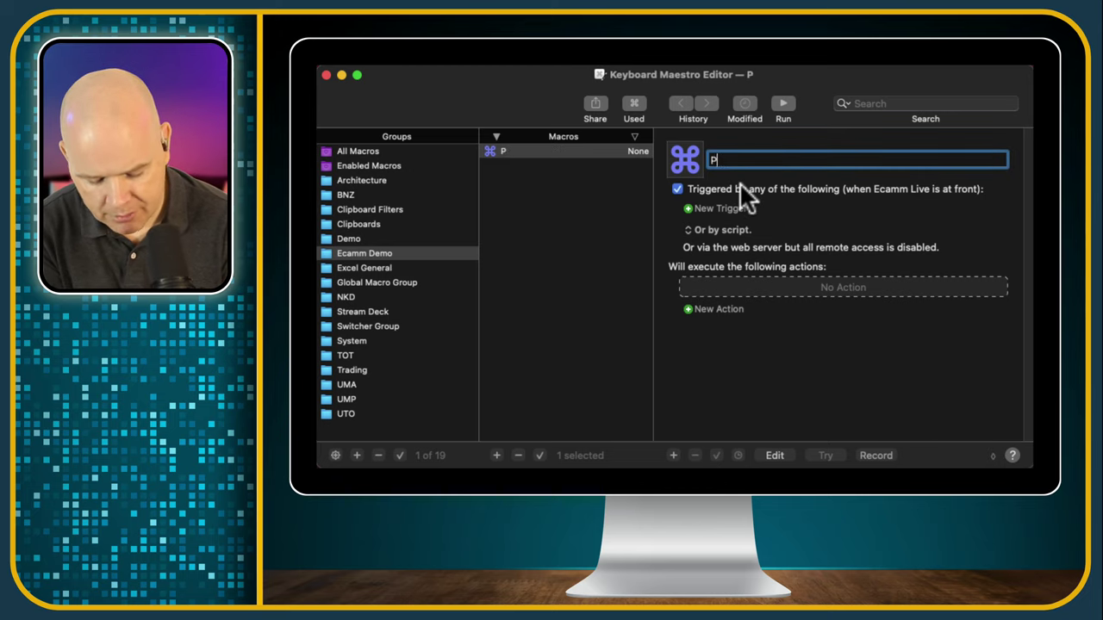
pyautogui.write('DF - F')
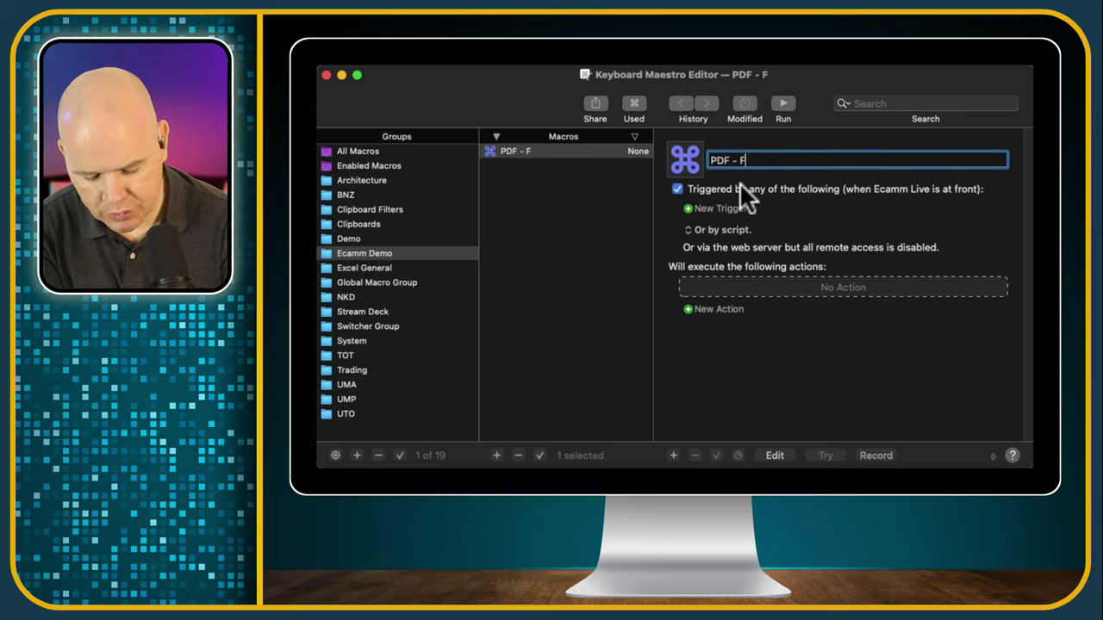
pyautogui.write('orward')
pyautogui.press('Return')
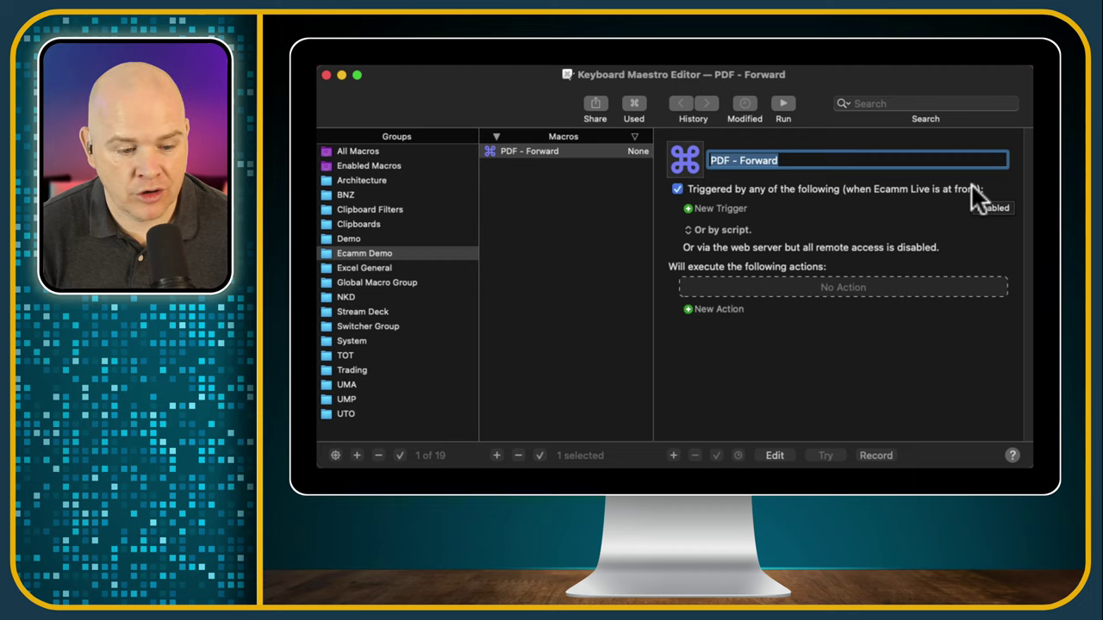
# Dismiss the trigger type list without adding a trigger and open the actions library
pyautogui.click(687, 207)
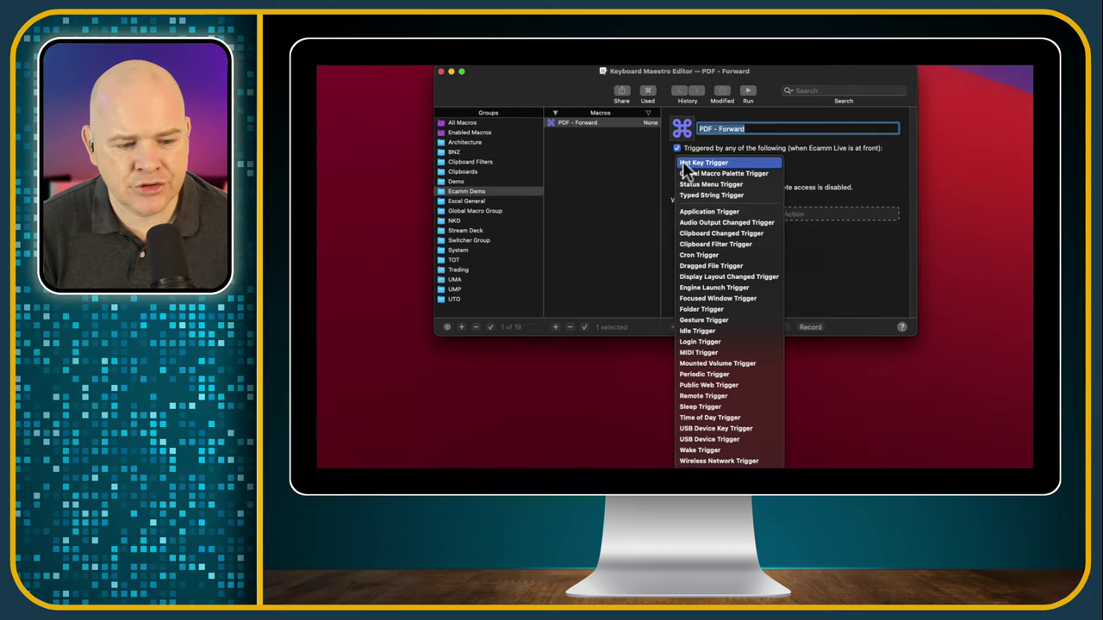
pyautogui.click(866, 222)
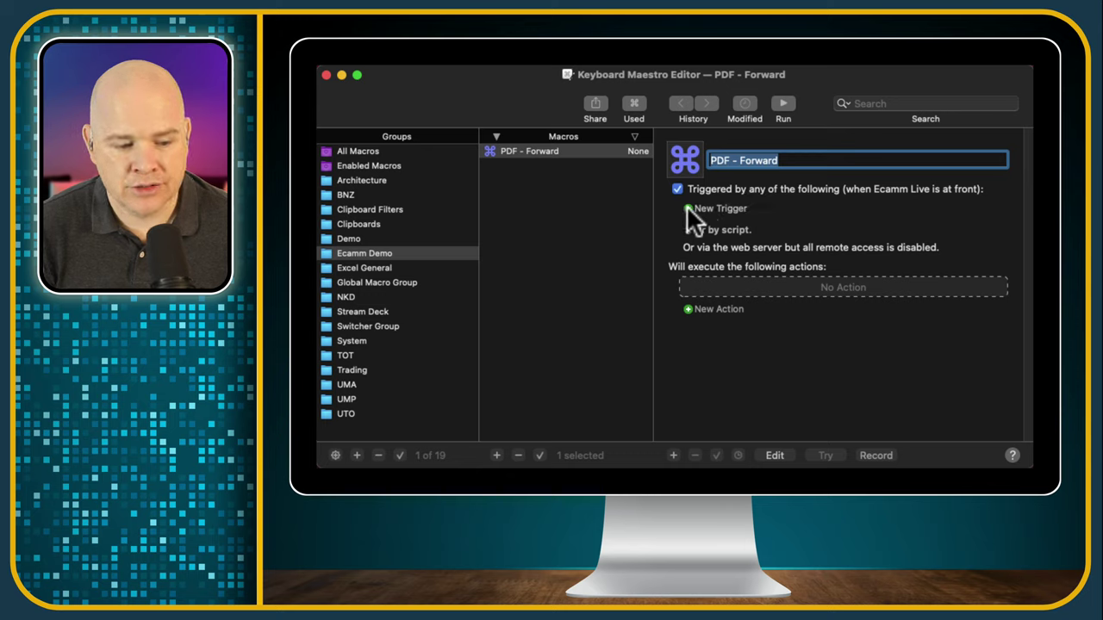
pyautogui.click(673, 455)
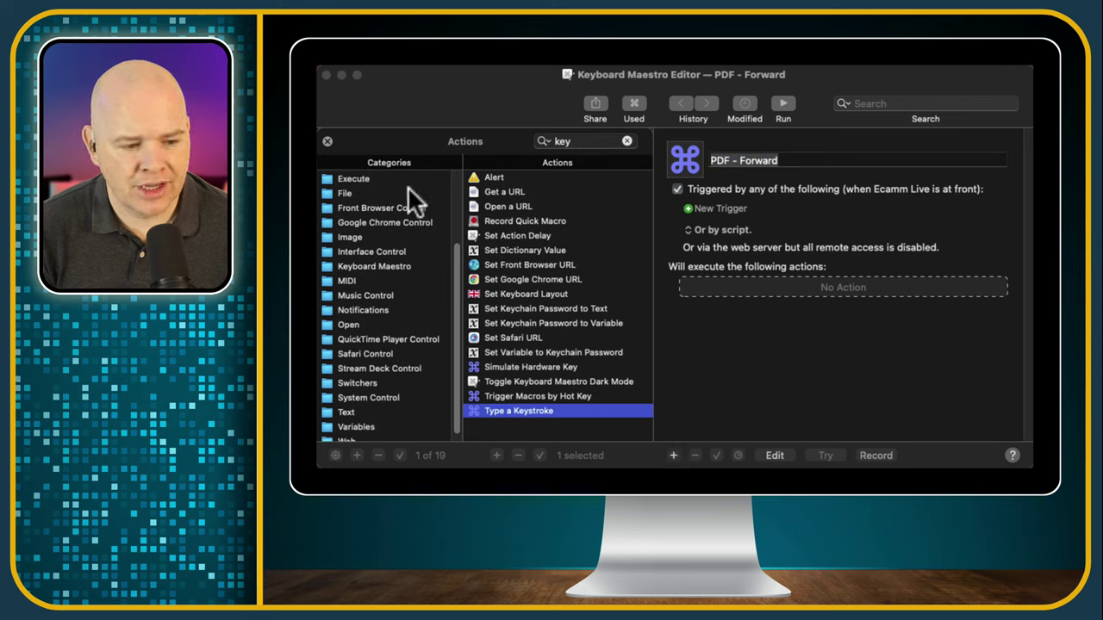
pyautogui.scroll(-1, 359, 368)
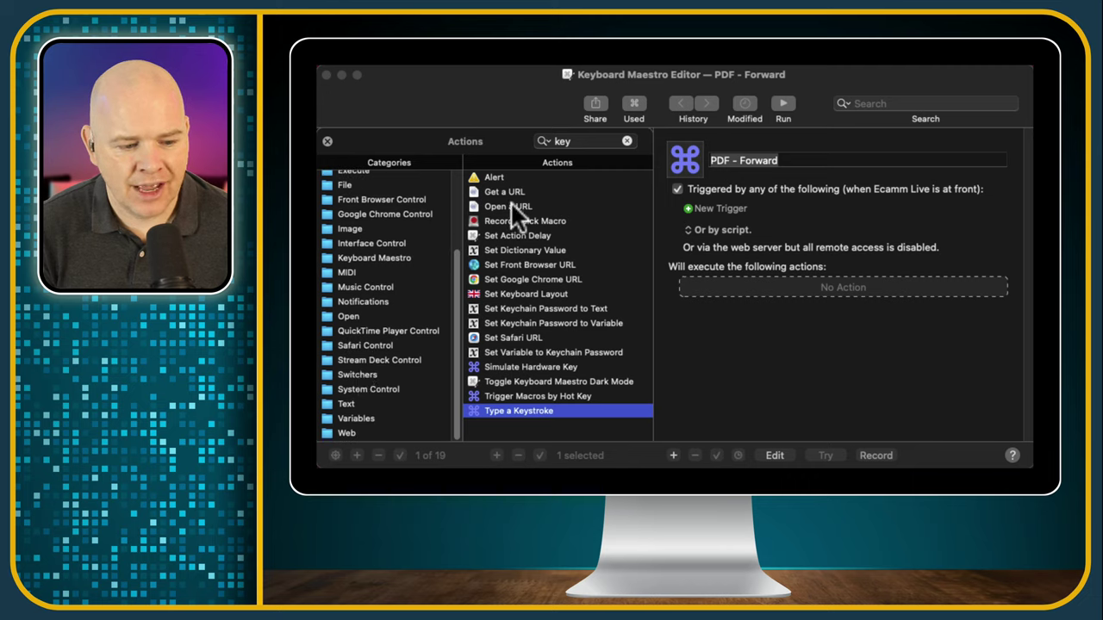
# Browse the File, browser, Chrome and Image action categories and actions matching 'key', then close the library
pyautogui.click(346, 184)
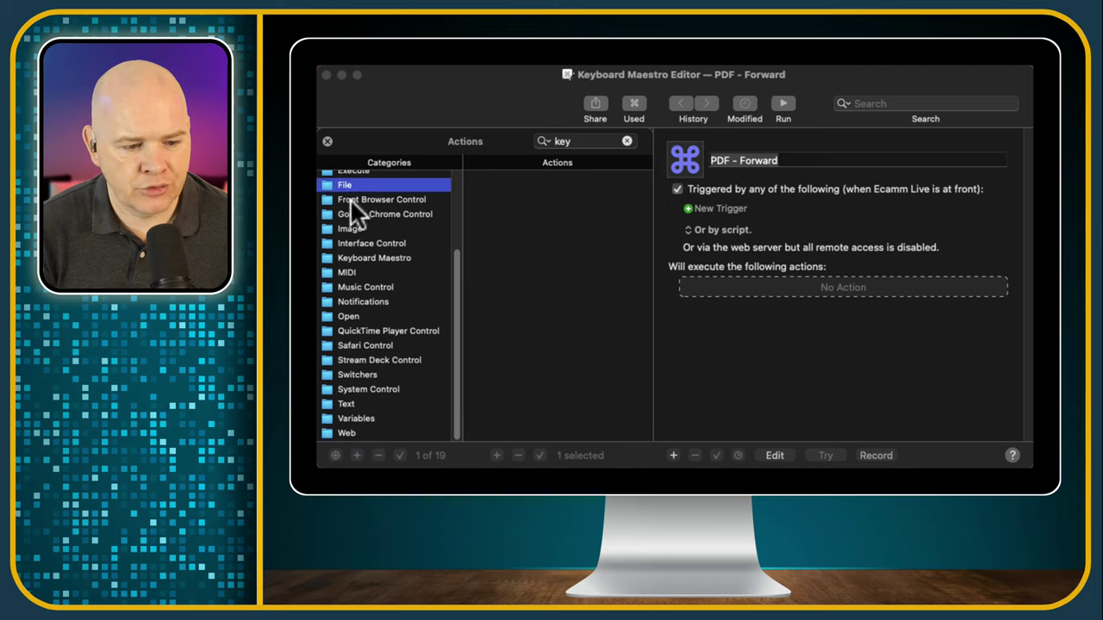
pyautogui.click(350, 199)
pyautogui.click(350, 215)
pyautogui.click(349, 223)
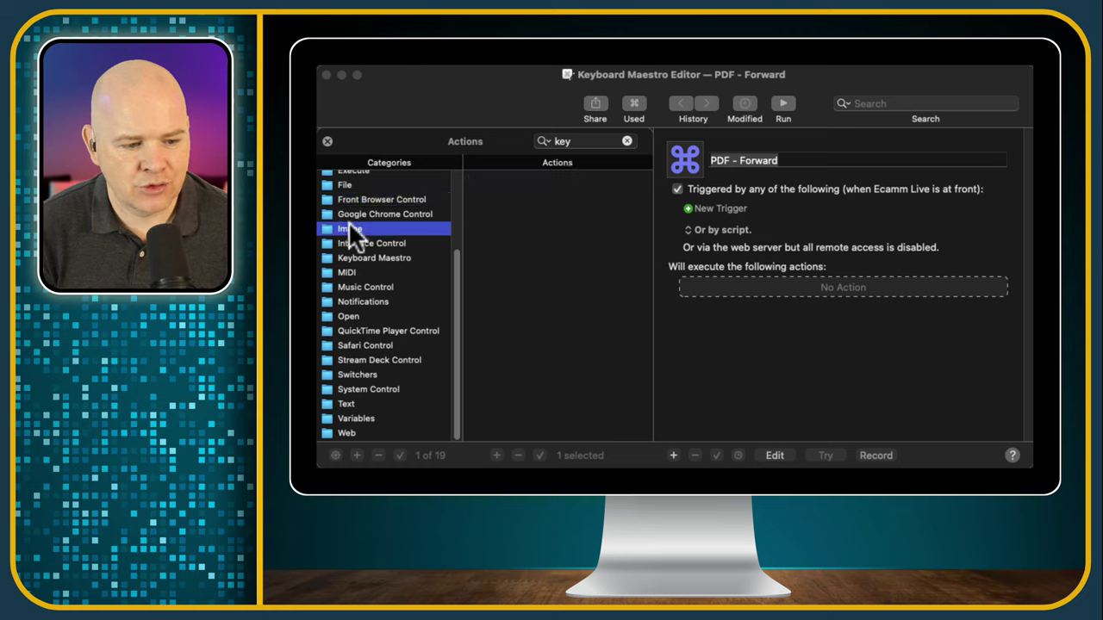
pyautogui.scroll(5, 350, 250)
pyautogui.click(357, 177)
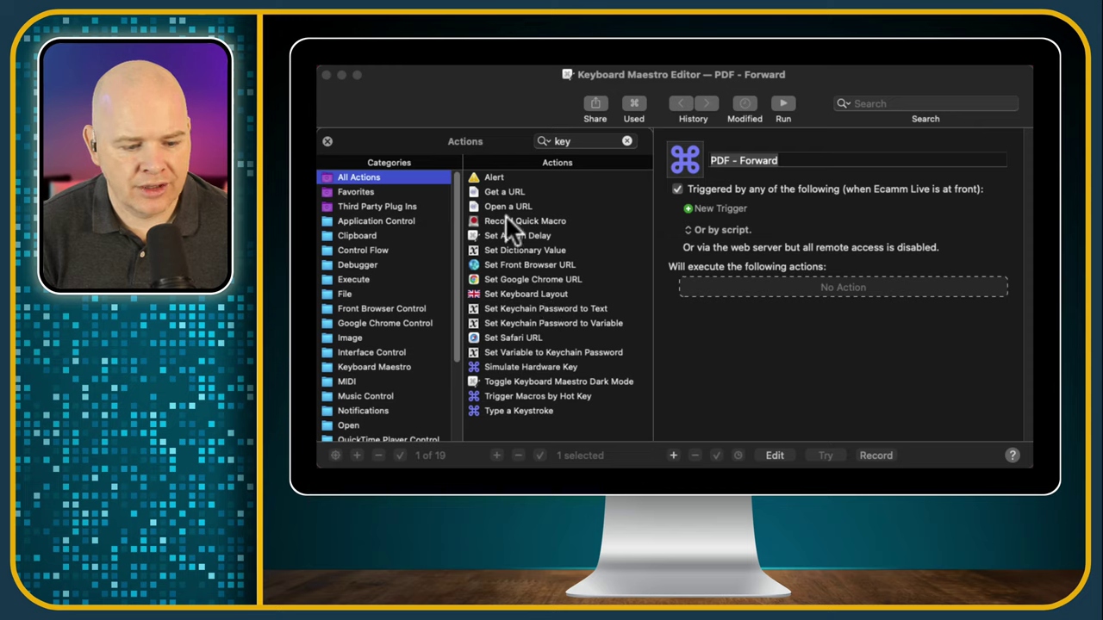
pyautogui.click(327, 141)
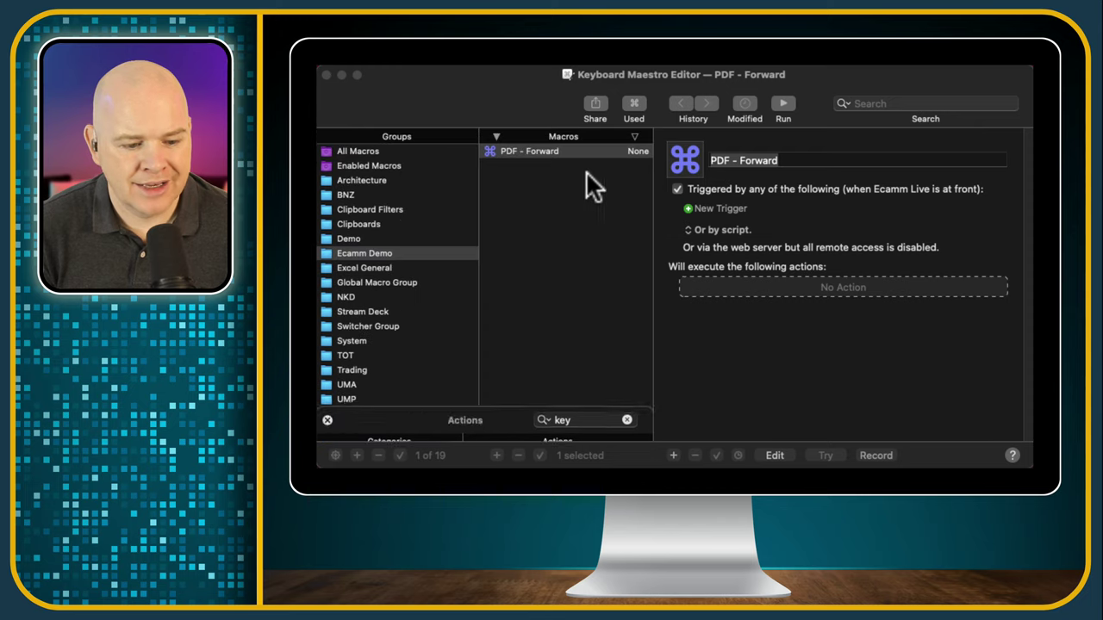
pyautogui.click(688, 208)
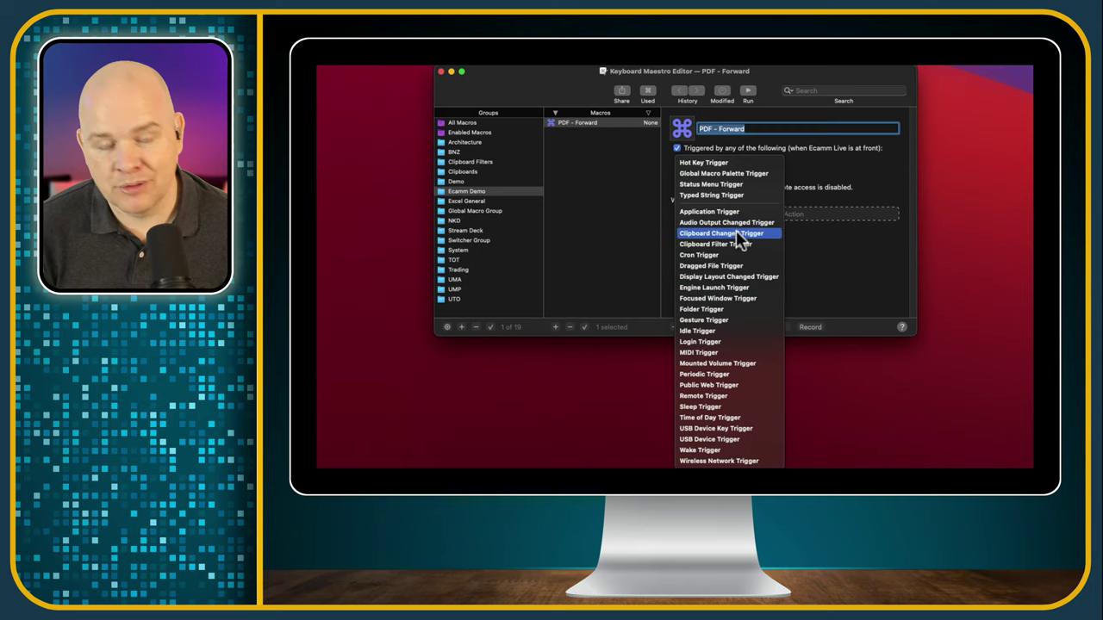
# Give PDF - Forward a Hot Key trigger set to Page Down
pyautogui.click(702, 162)
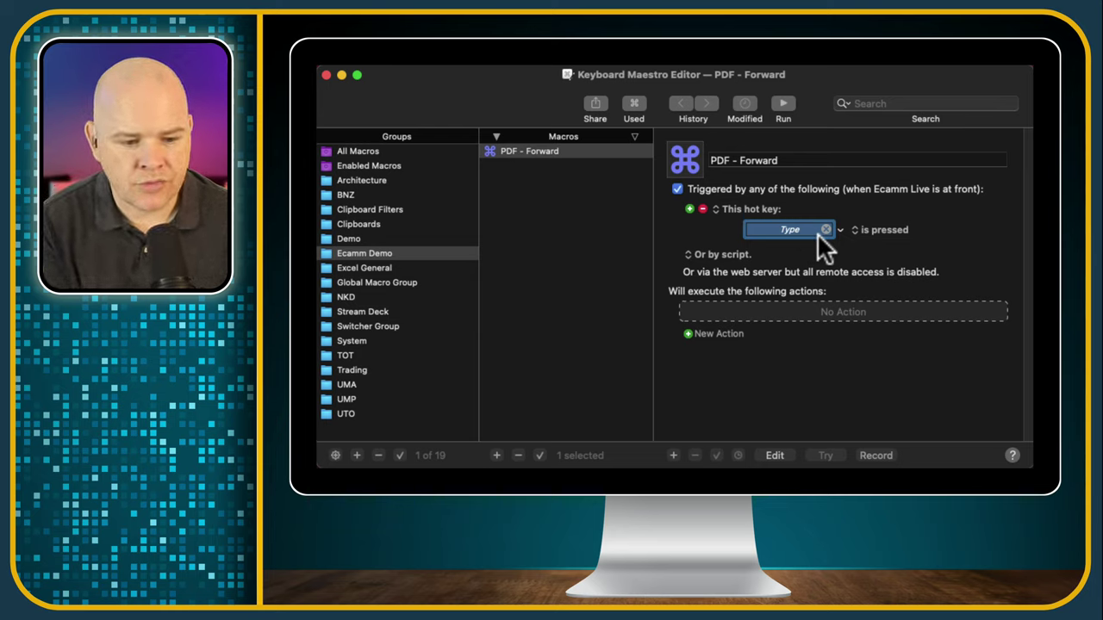
pyautogui.press('pagedown')
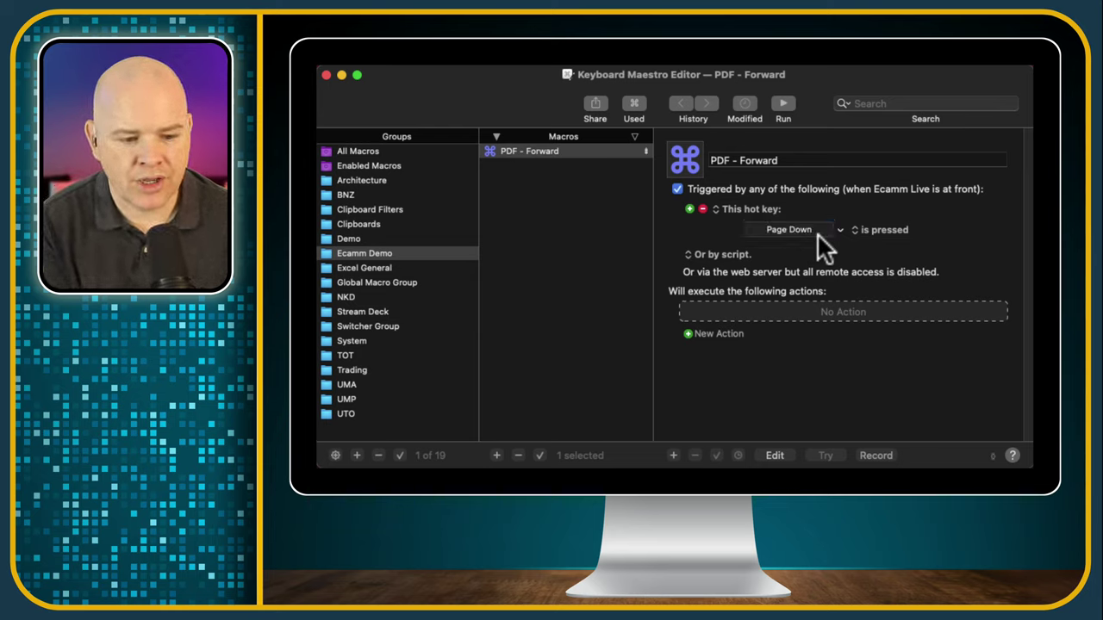
# Add a Type a Keystroke action simulating Right Arrow to PDF - Forward, then close the actions library
pyautogui.click(688, 334)
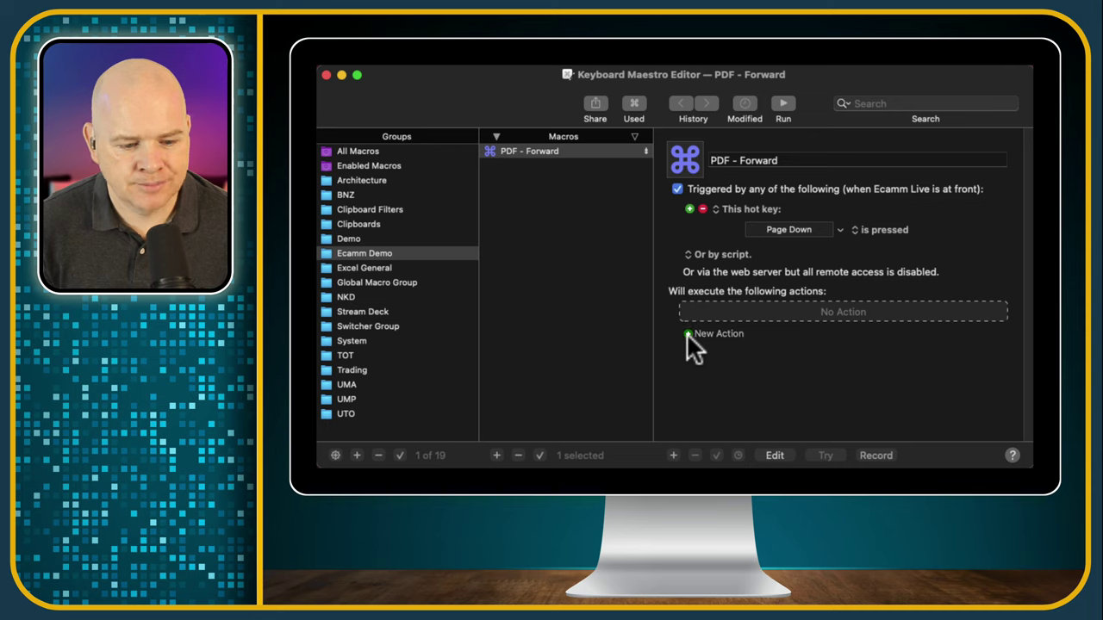
pyautogui.click(844, 316)
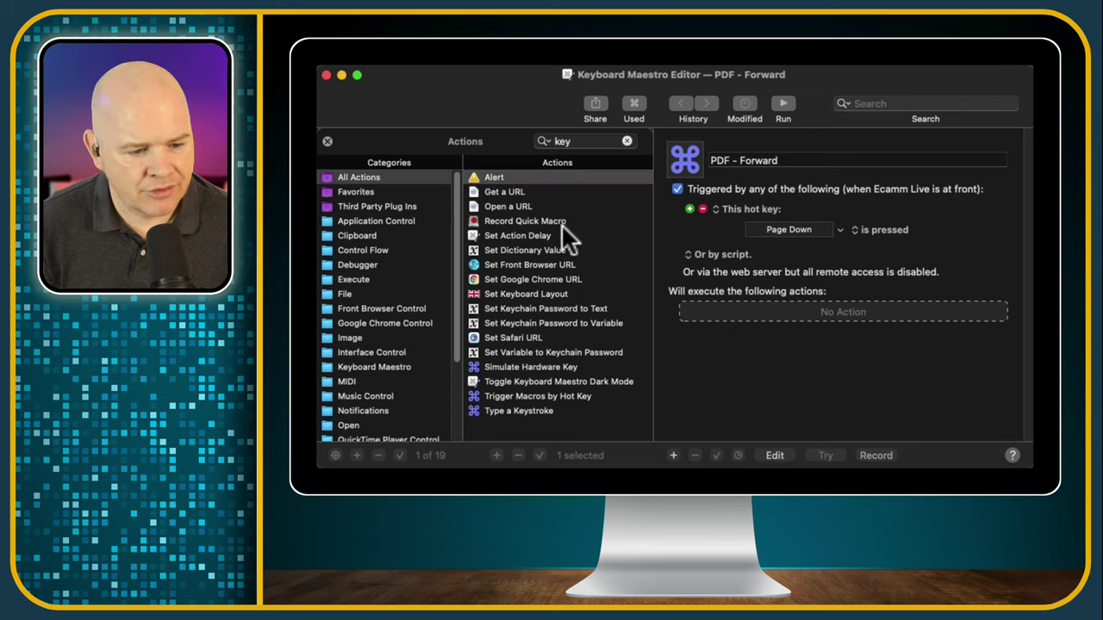
pyautogui.click(485, 410)
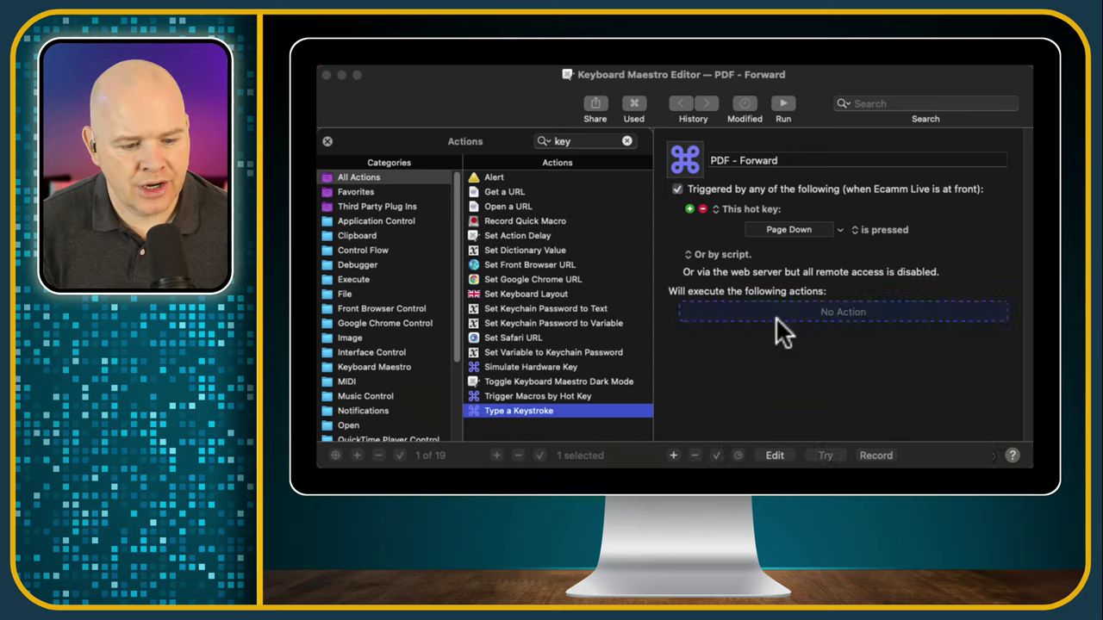
pyautogui.moveTo(562, 377); pyautogui.dragTo(562, 377)
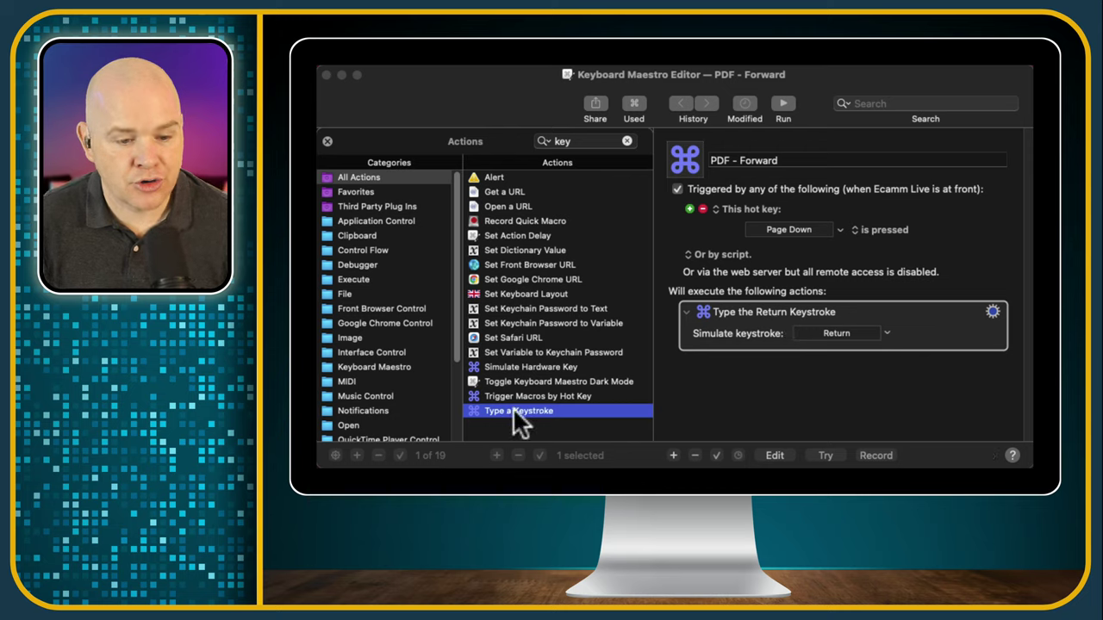
pyautogui.click(885, 332)
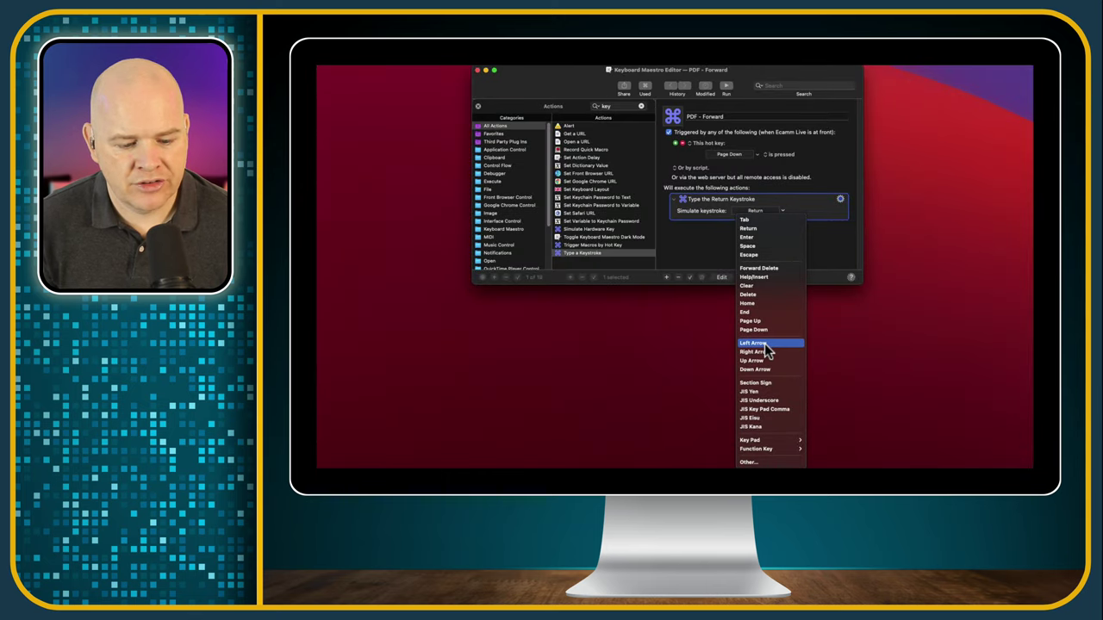
pyautogui.click(754, 353)
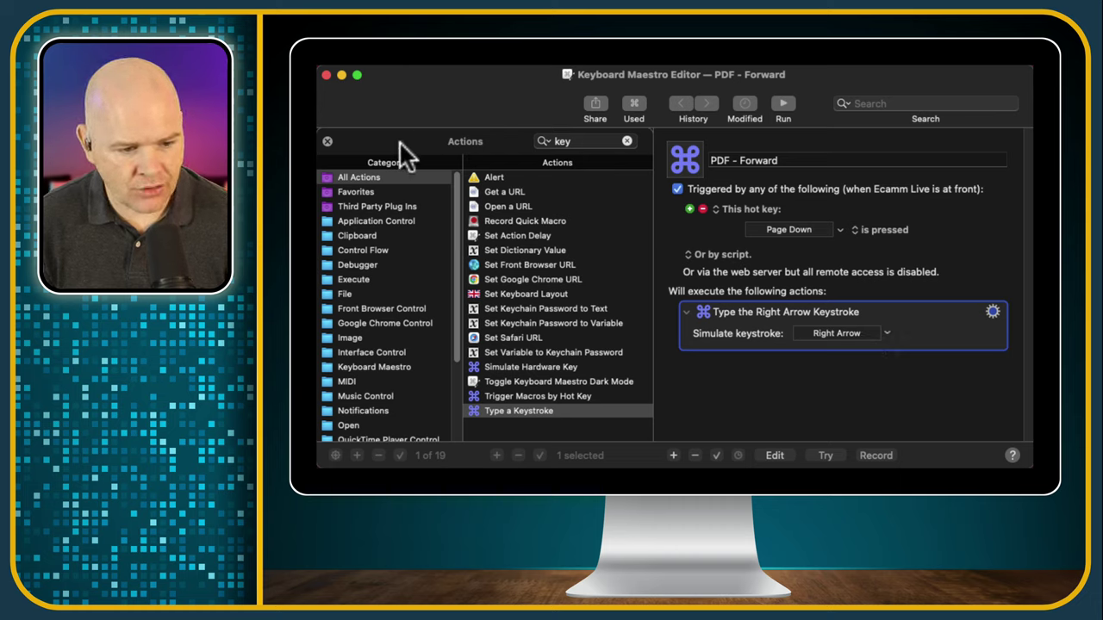
pyautogui.click(329, 141)
# Create a macro named 'PDF - Previous' with a Page Up hot key trigger
pyautogui.click(496, 455)
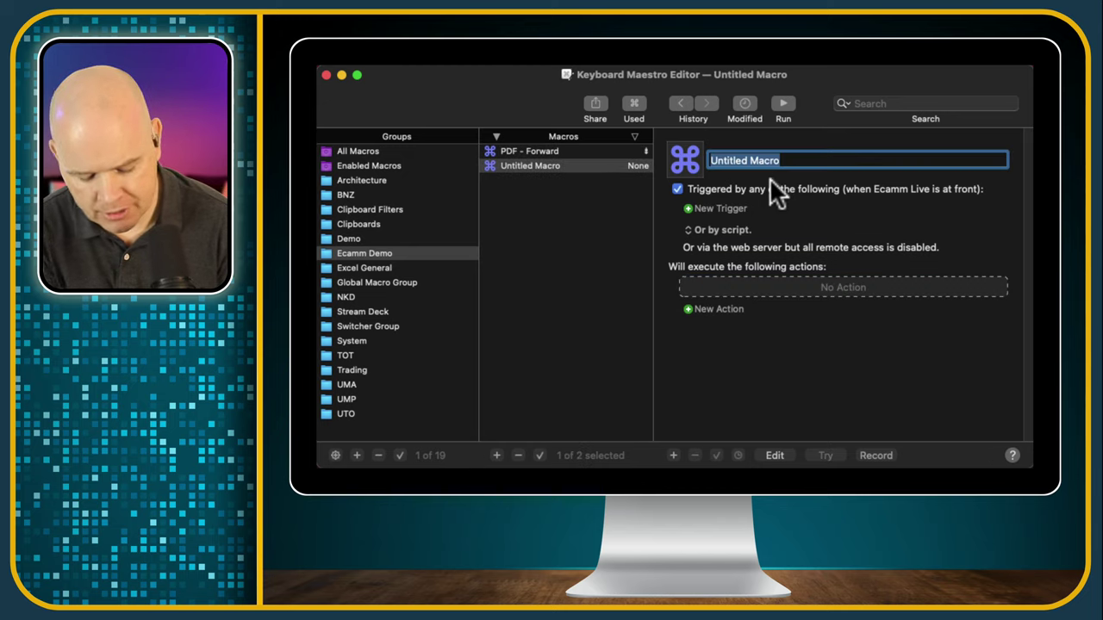
pyautogui.write('PDF - Previous')
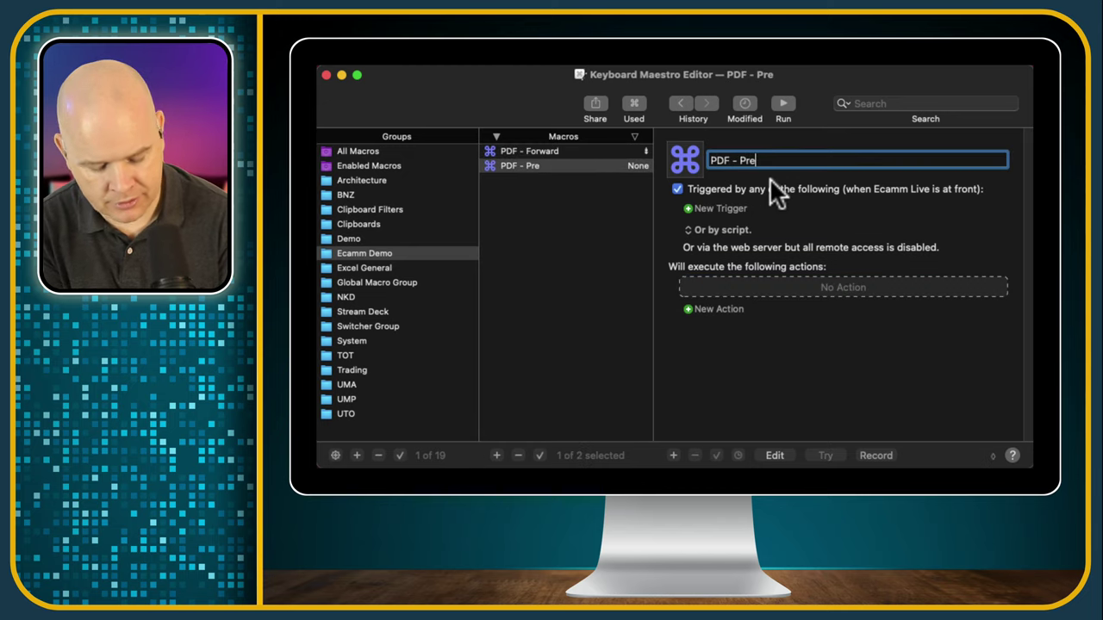
pyautogui.press('Return')
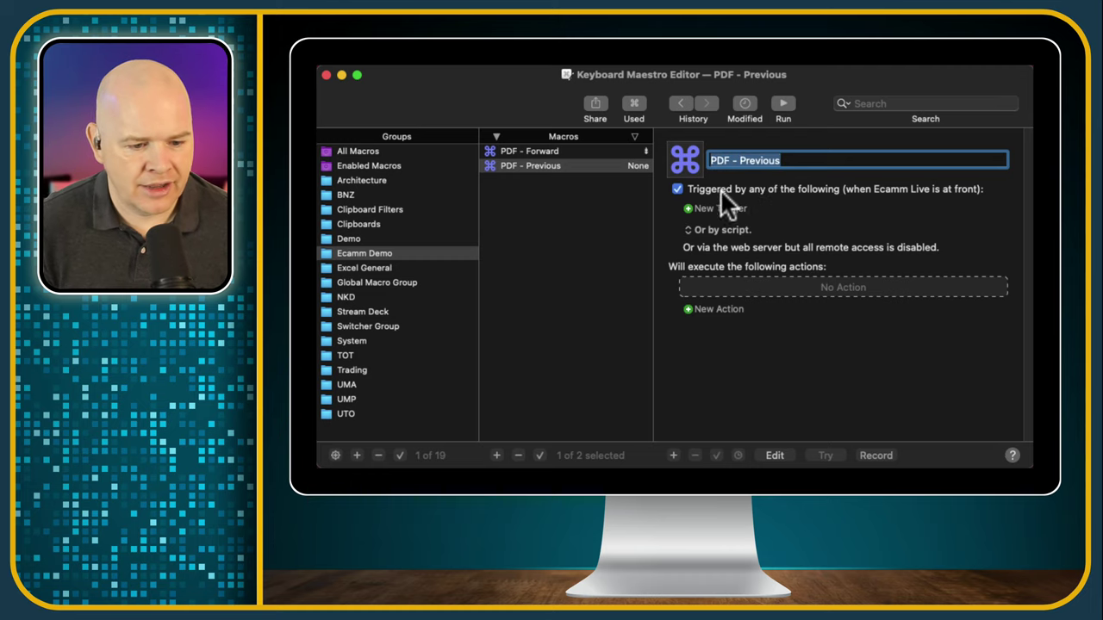
pyautogui.click(687, 209)
pyautogui.click(681, 160)
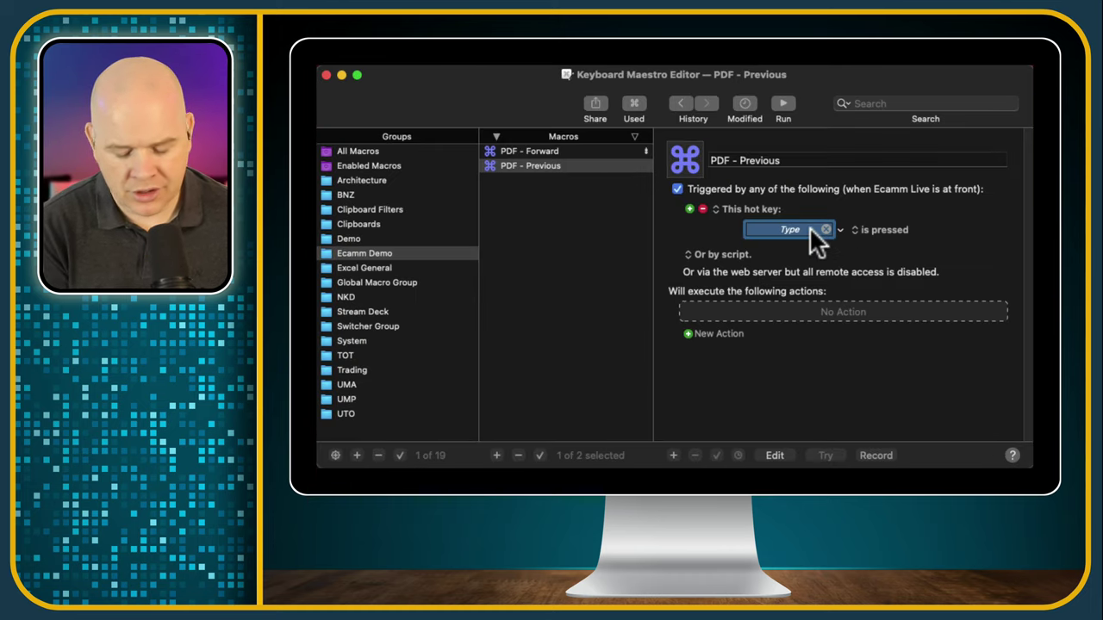
pyautogui.press('pageup')
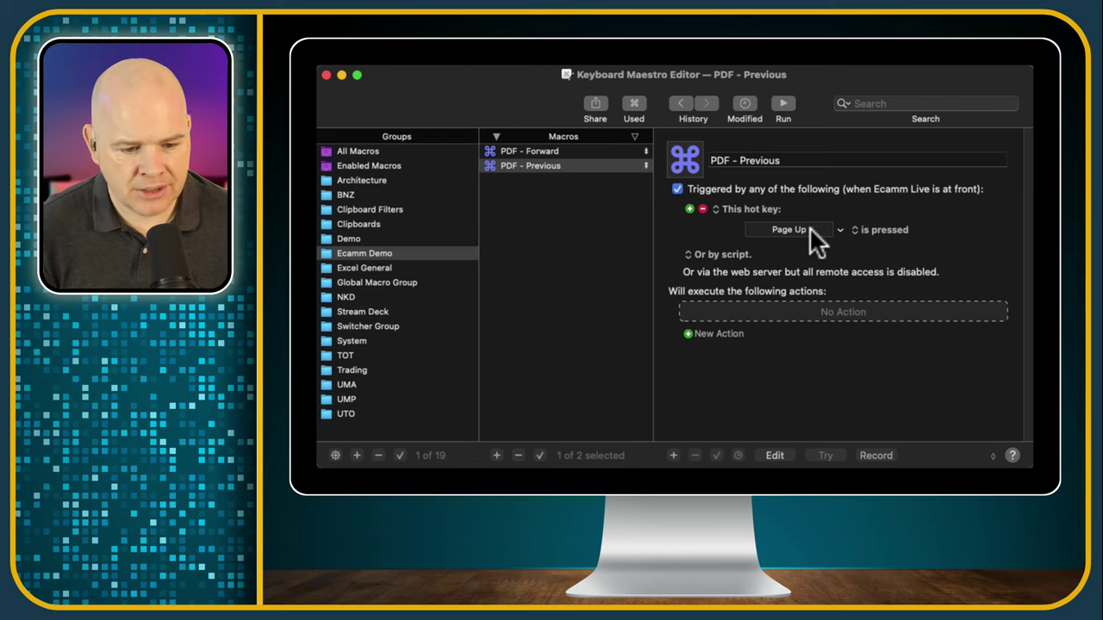
# Add a Type a Keystroke action simulating Left Arrow, then close the actions library
pyautogui.click(686, 332)
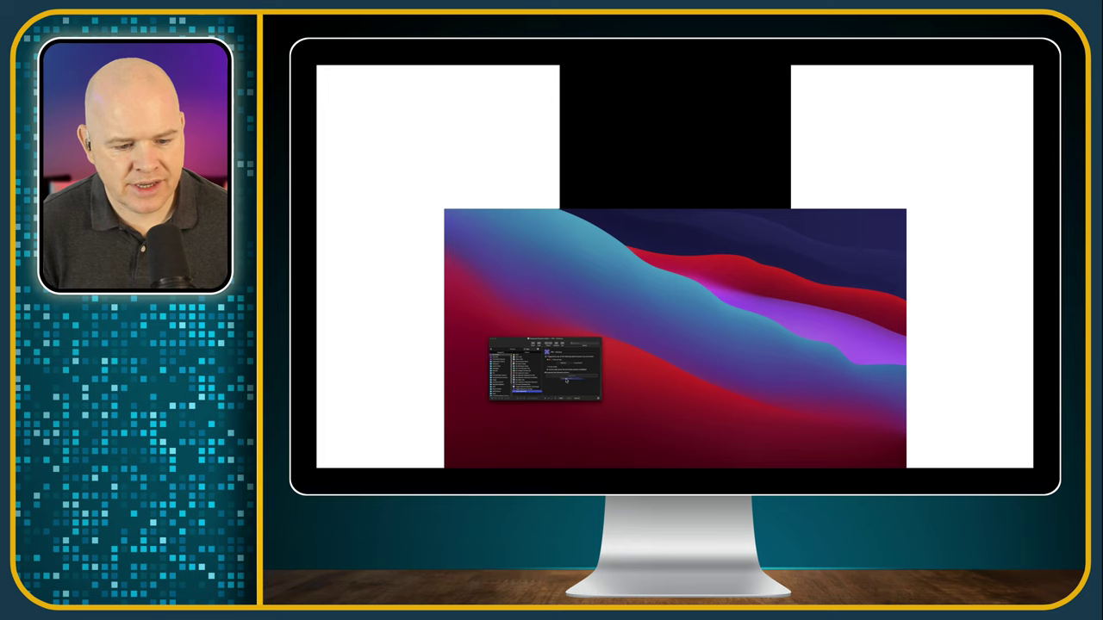
pyautogui.moveTo(505, 408); pyautogui.dragTo(810, 312)
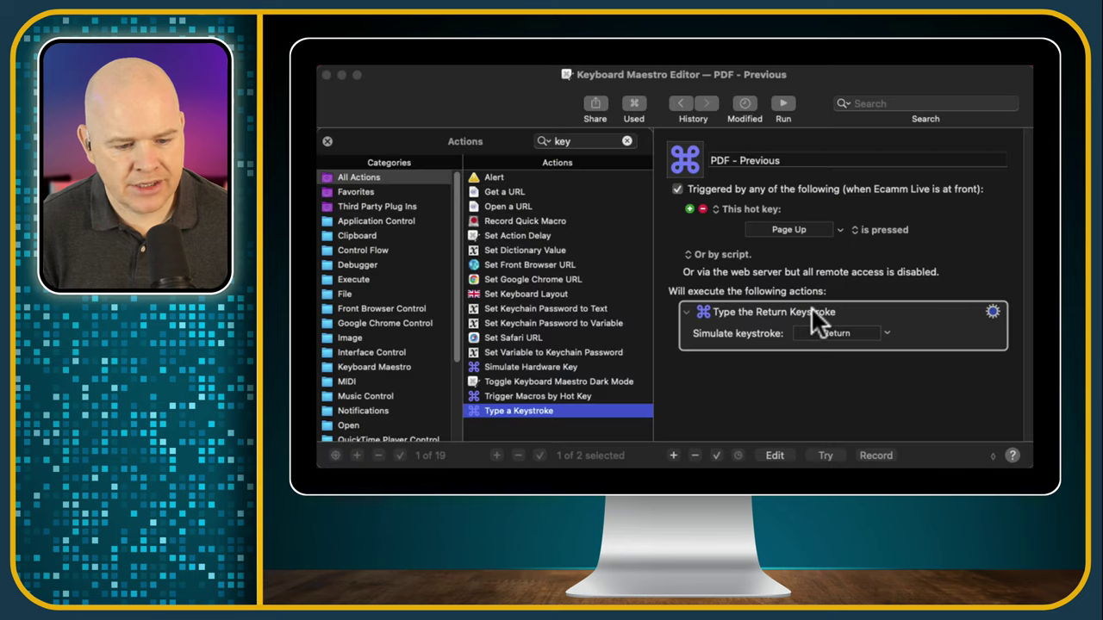
pyautogui.click(890, 333)
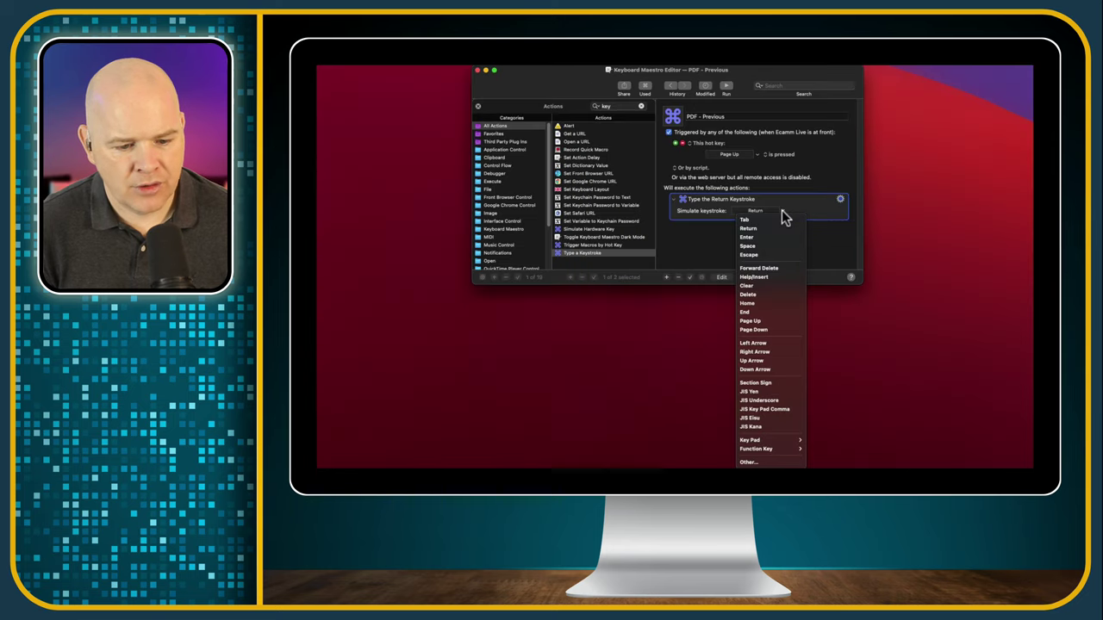
pyautogui.click(771, 343)
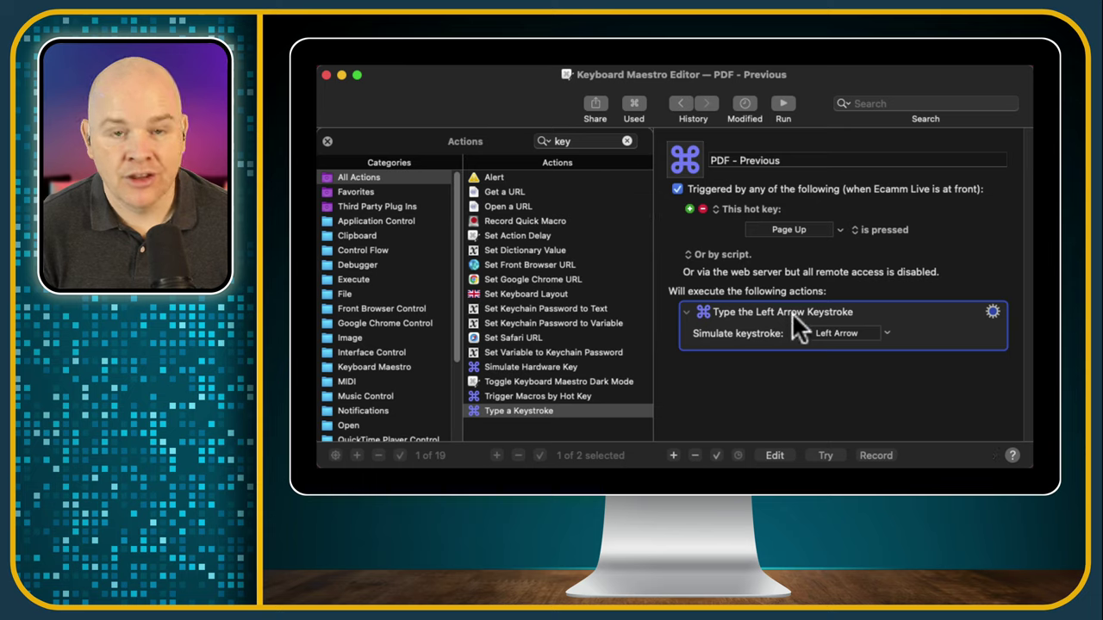
pyautogui.click(327, 142)
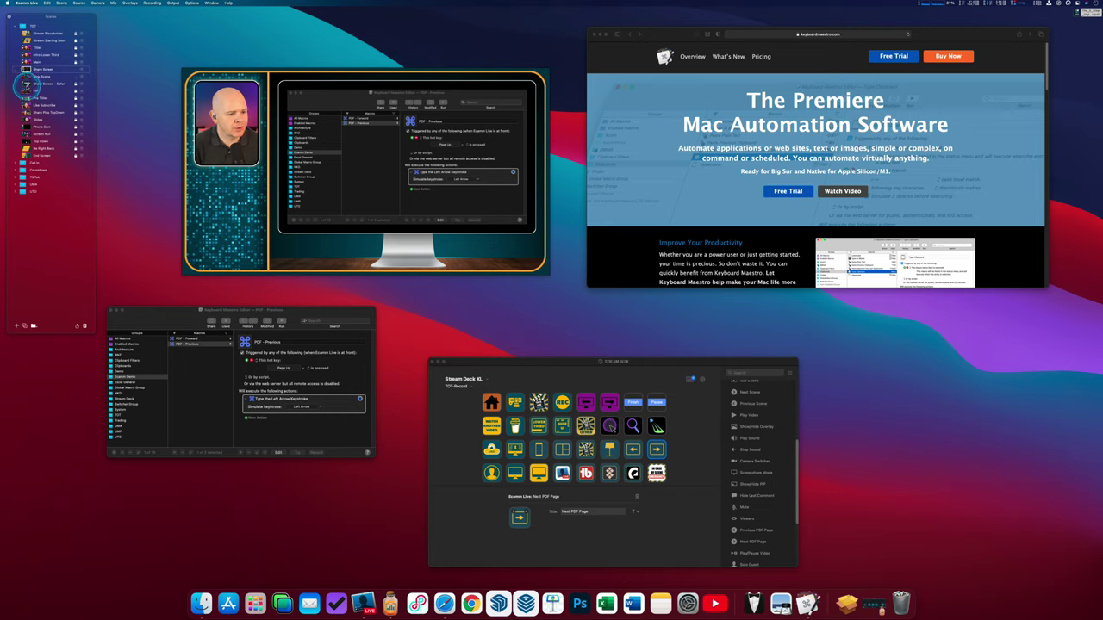
# Make the 5-Step Digital Marketing Blueprint book-cover scene live in Ecamm Live
pyautogui.click(24, 76)
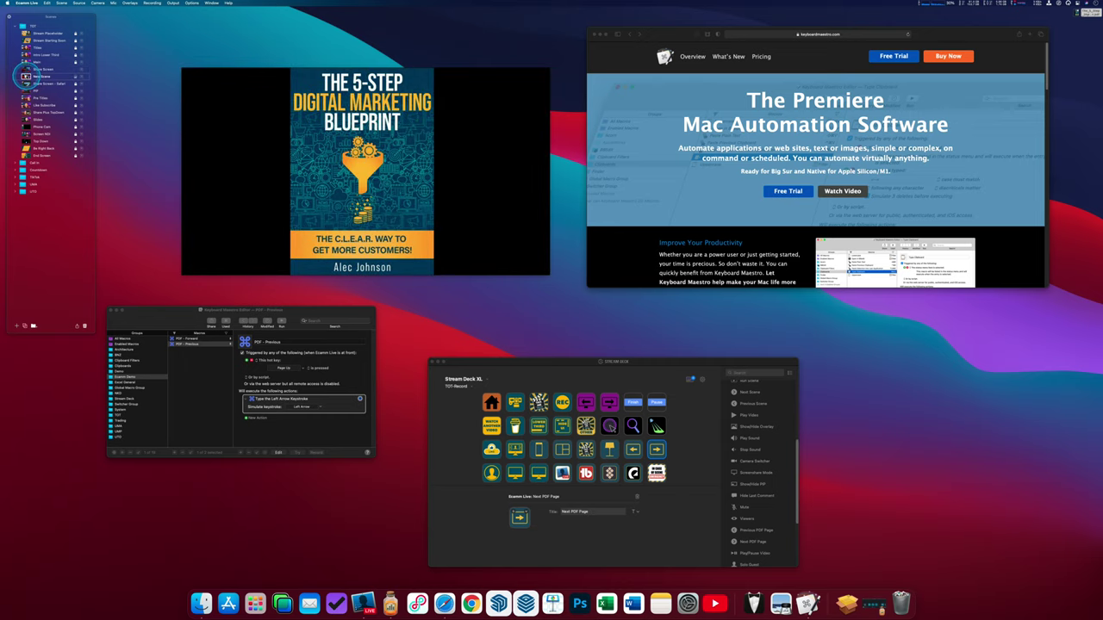